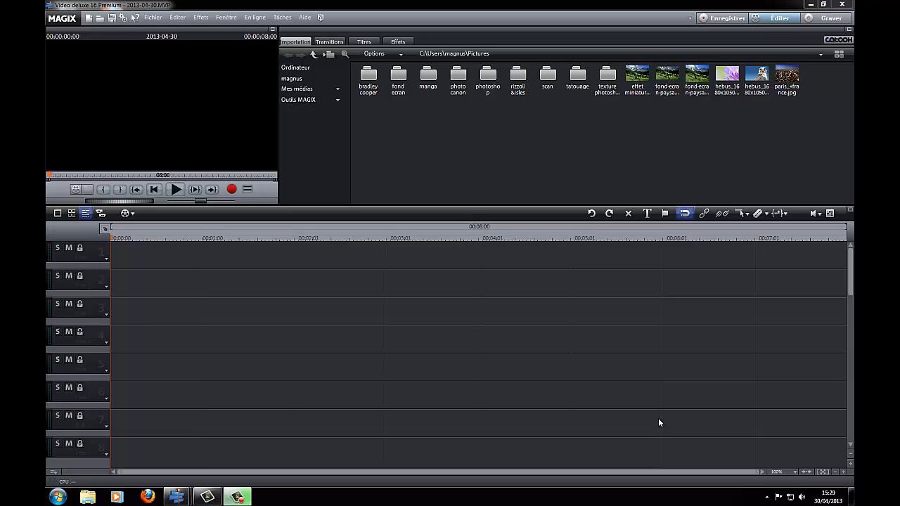
- Switch to the Création d'itinéraires animés window and add Paris-Orly, found by searching for paris, as the first destination
mouse_move(177, 496)
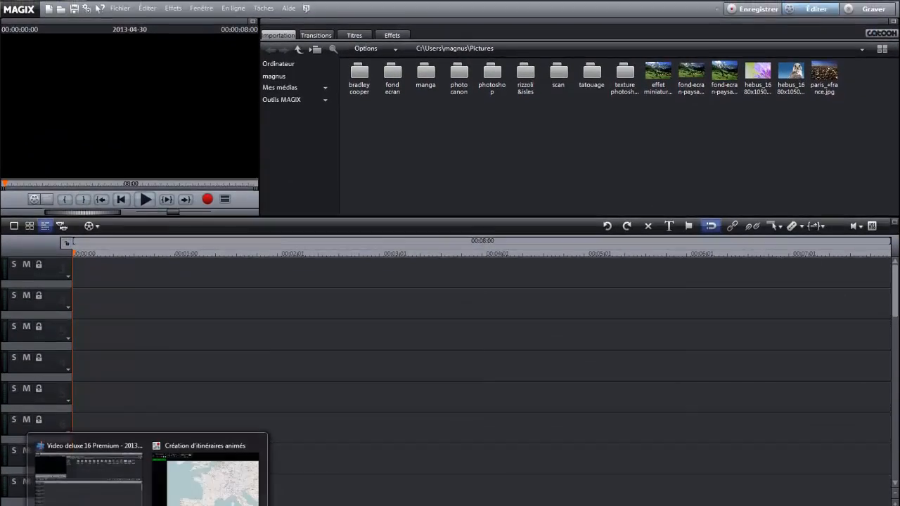
left_click(204, 482)
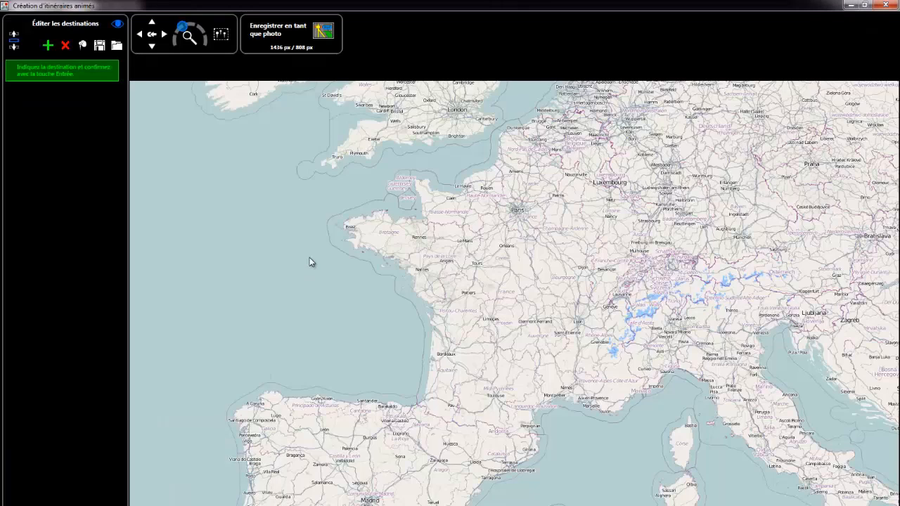
left_click(55, 73)
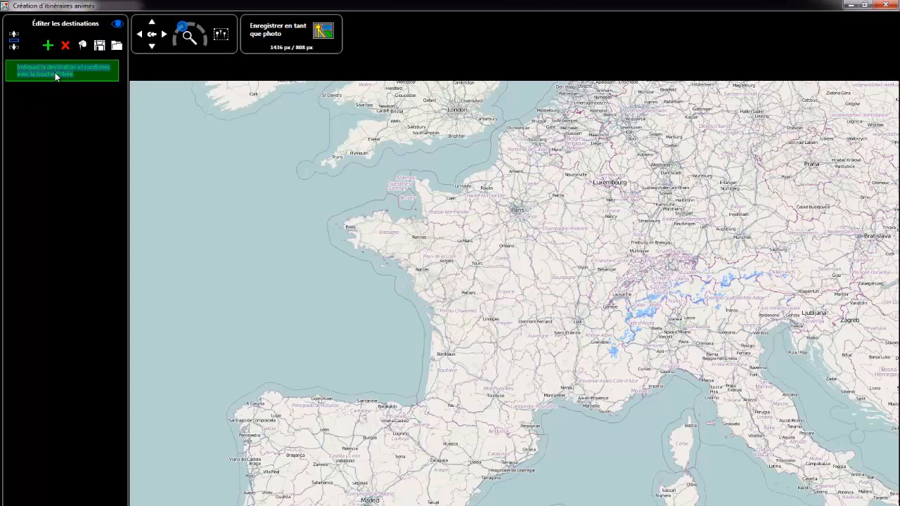
type("paris")
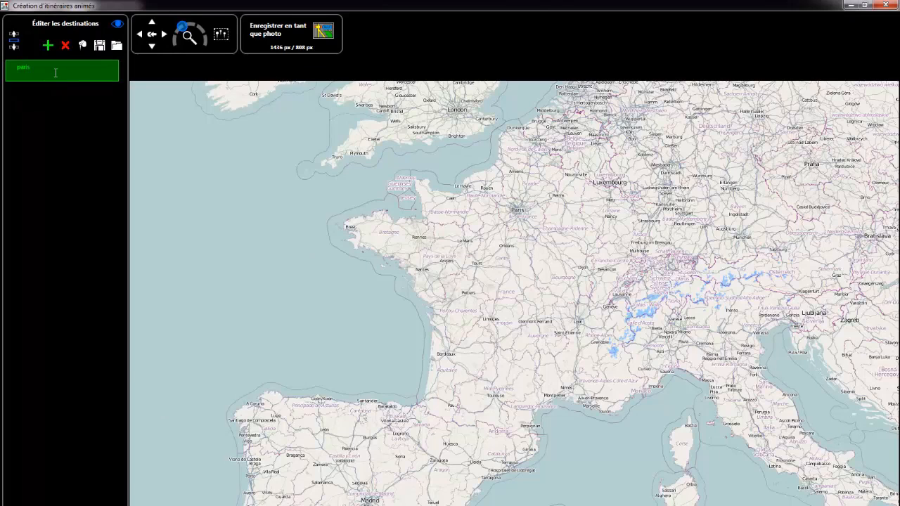
left_click(48, 44)
key("Return")
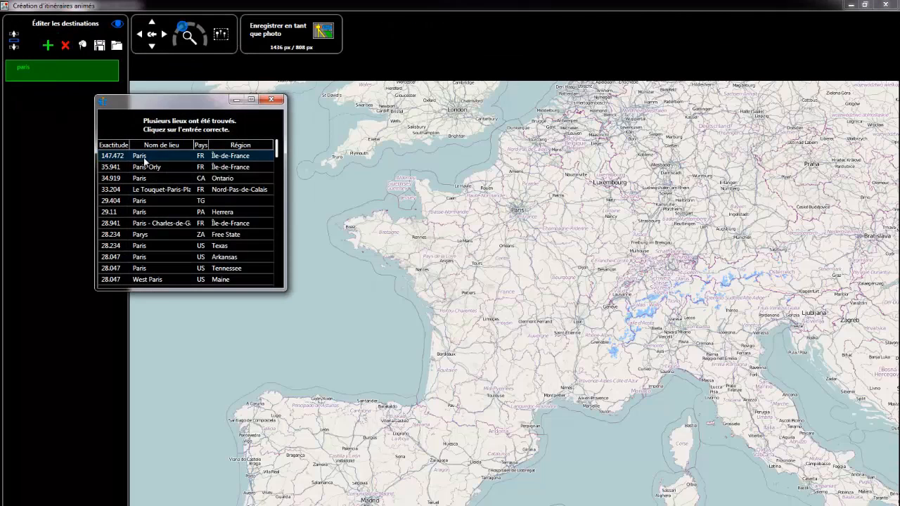
left_click(147, 168)
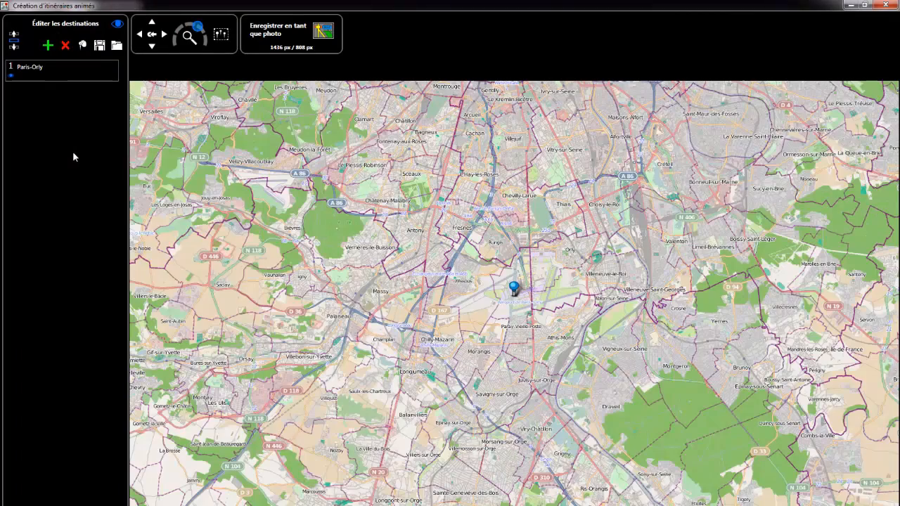
- Add New York as the second destination, choosing the matching place from the search for new york
left_click(48, 45)
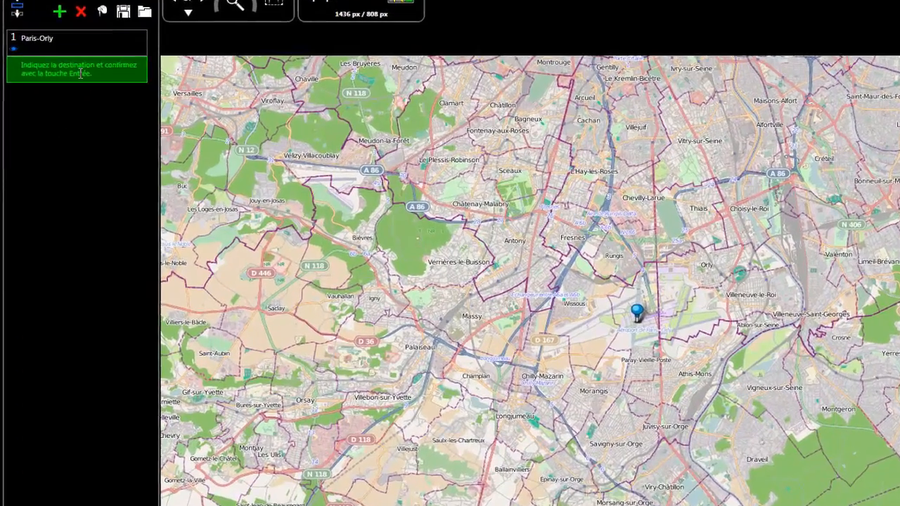
left_click(65, 96)
type("new york")
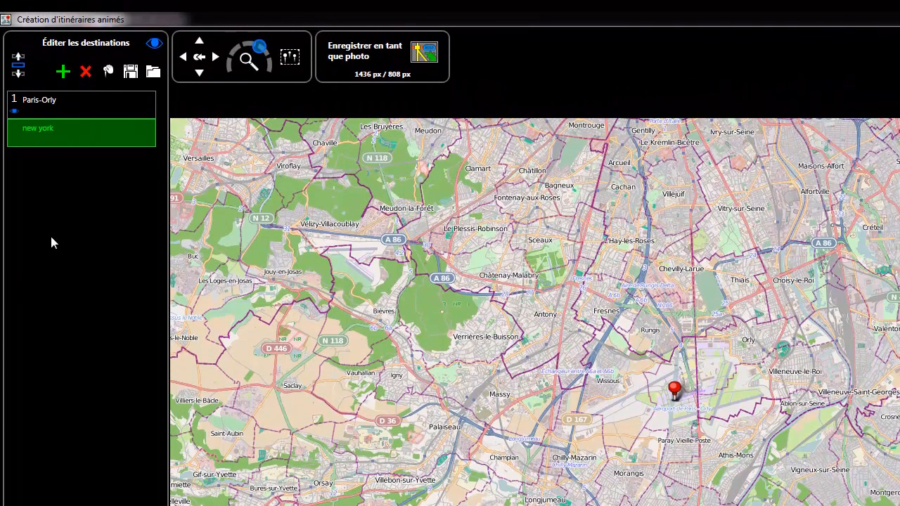
left_click(63, 72)
key("Return")
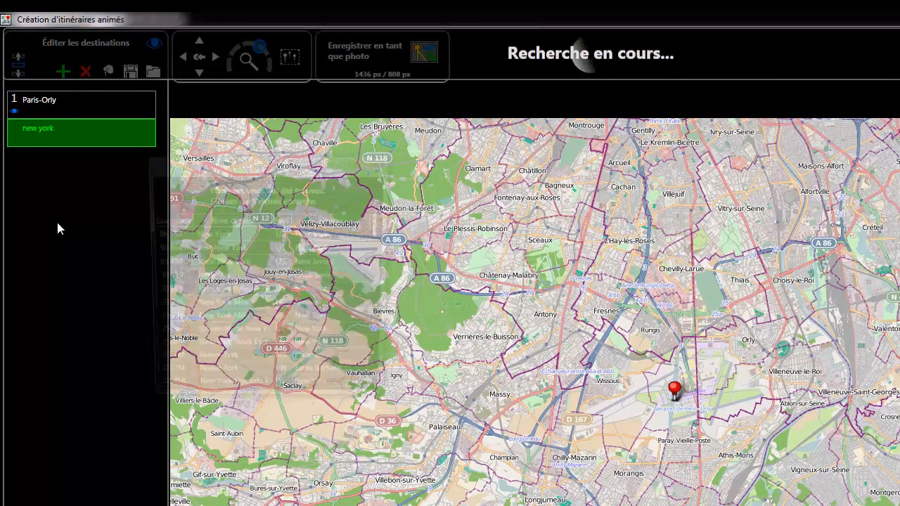
left_click(206, 234)
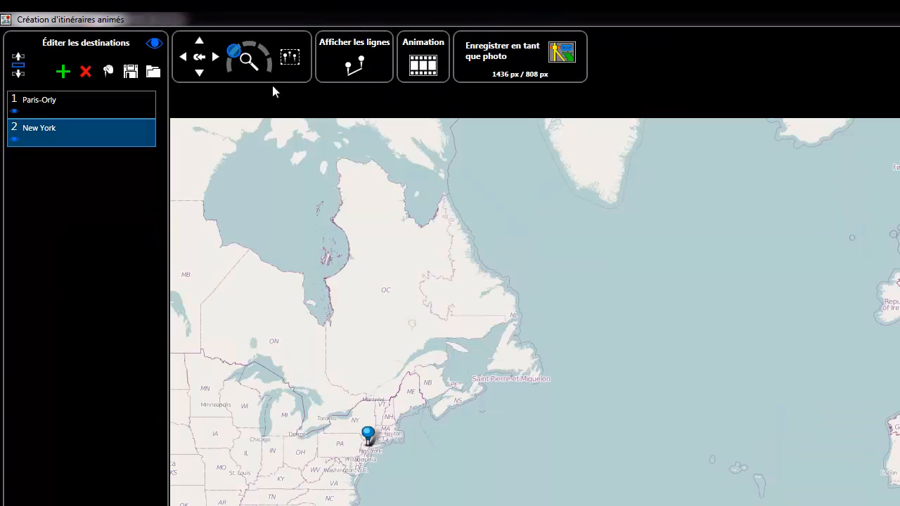
- Show the connecting line between the two destinations and colour it magenta
left_click(360, 67)
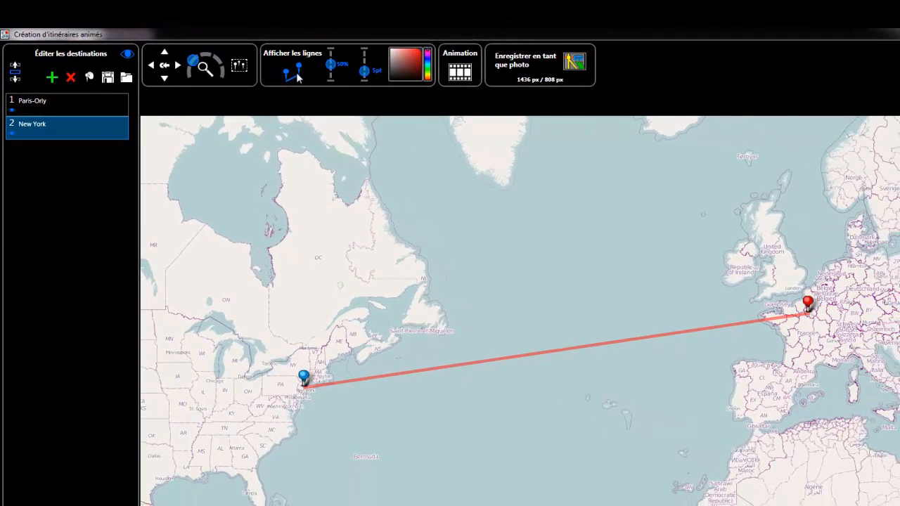
left_click(427, 54)
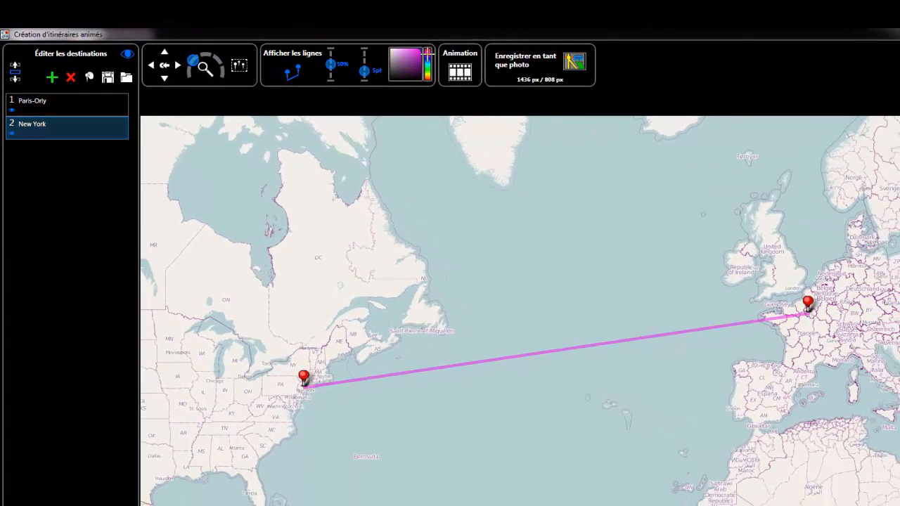
- Open the route's animation settings and enable object animation with the airplane as the moving object
left_click(461, 70)
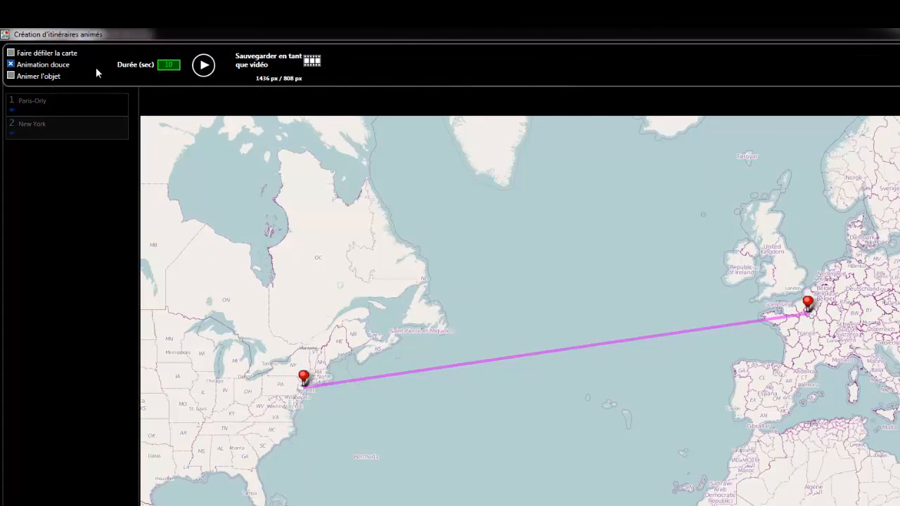
left_click_drag(170, 65, 162, 67)
left_click(10, 53)
left_click(11, 53)
left_click(10, 76)
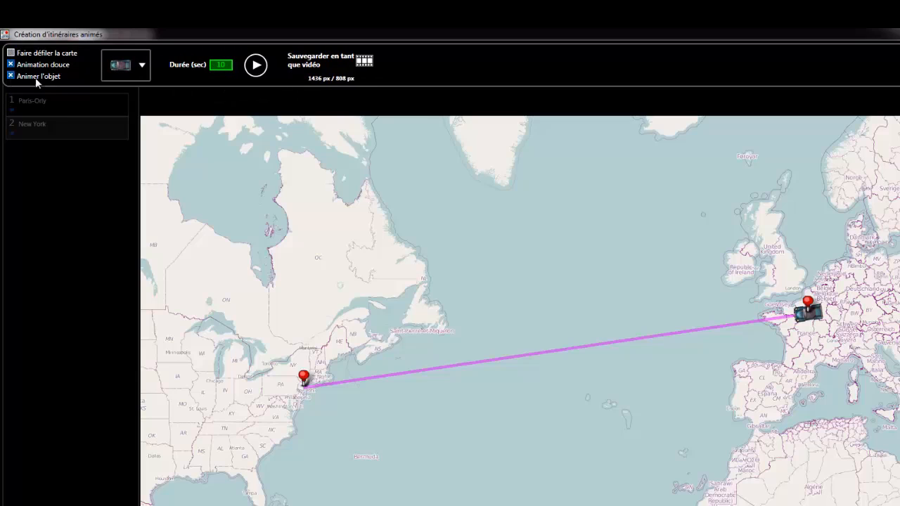
left_click(142, 64)
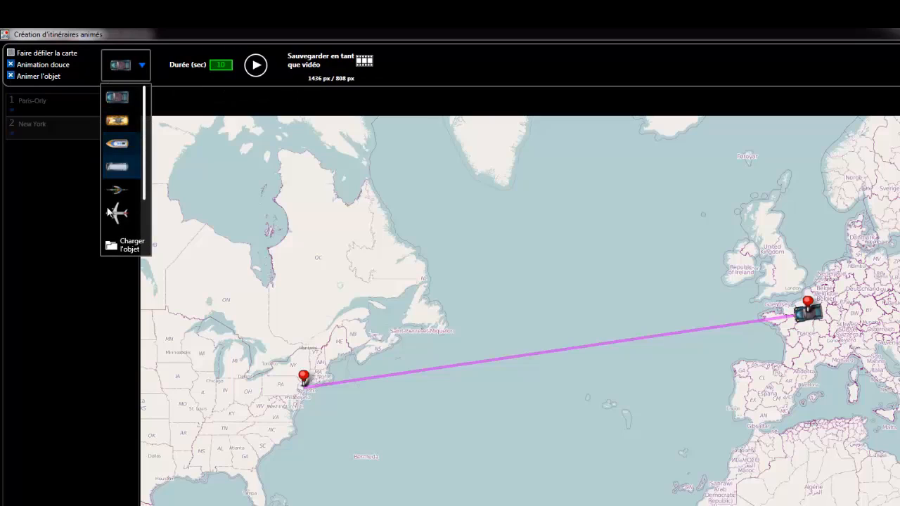
left_click(116, 214)
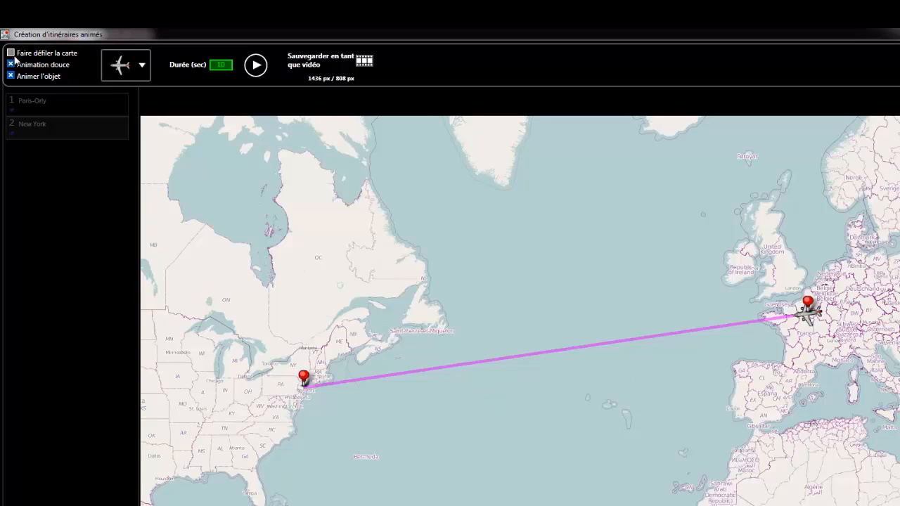
- Preview the airplane's route animation, trying map scrolling on and off, and stop playback with map scrolling off
left_click(264, 73)
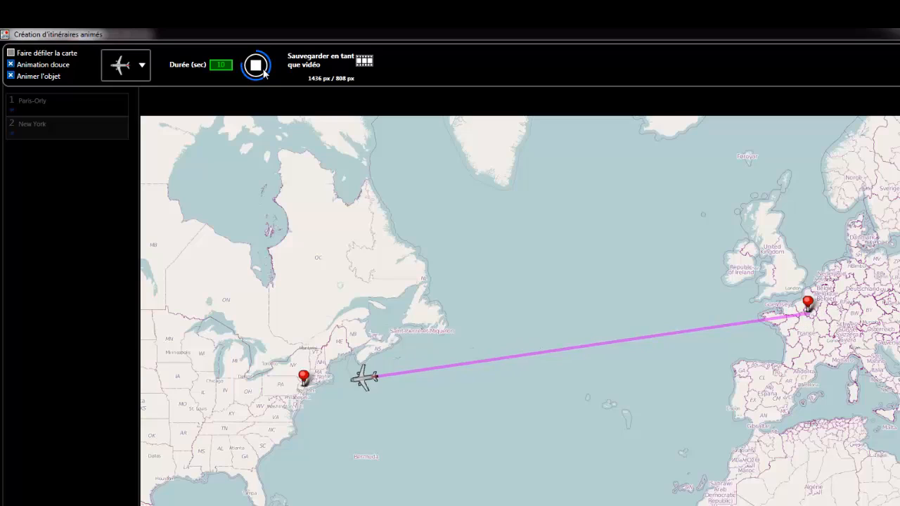
left_click(11, 52)
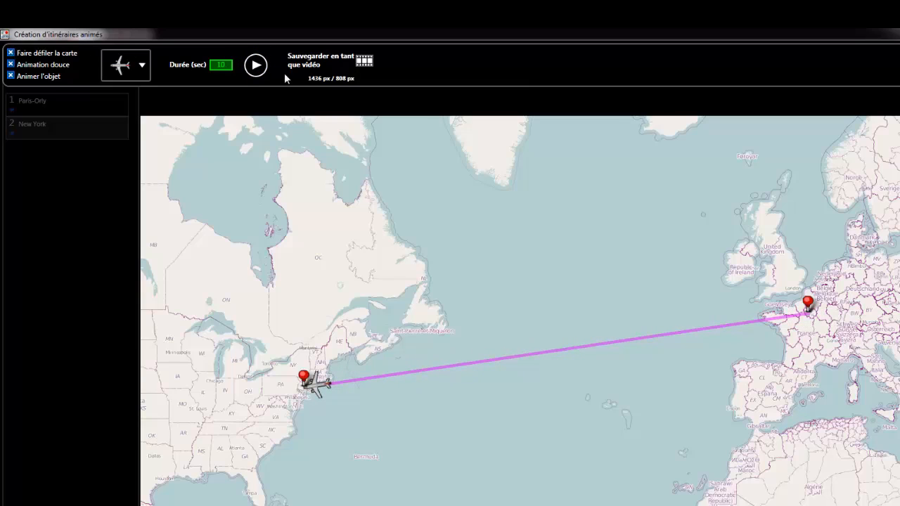
left_click(258, 69)
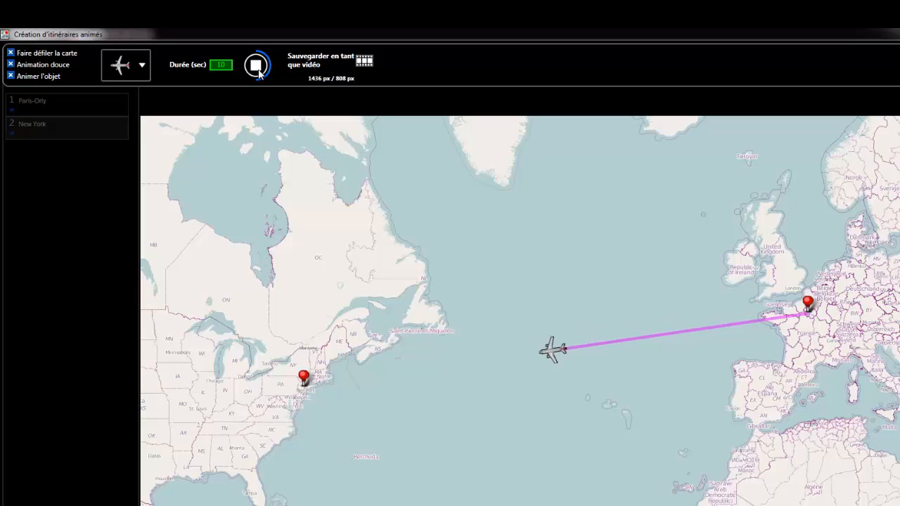
left_click(20, 53)
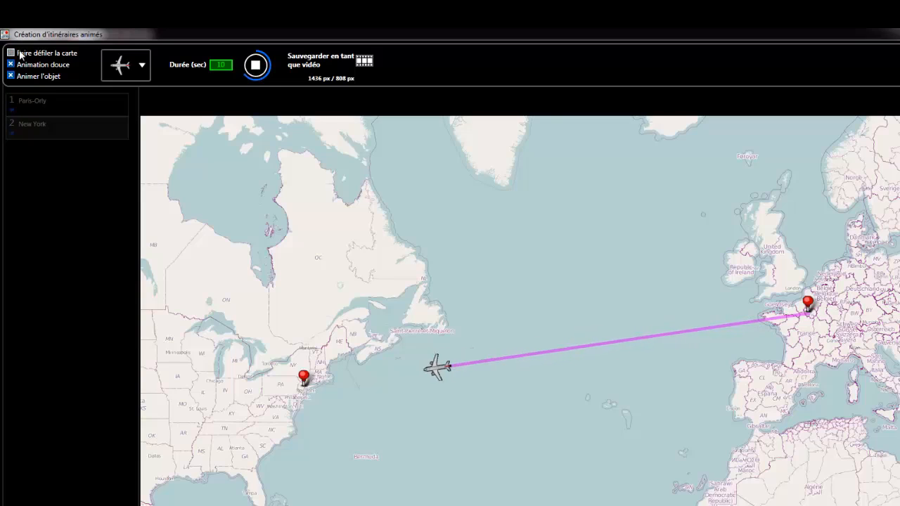
left_click(256, 65)
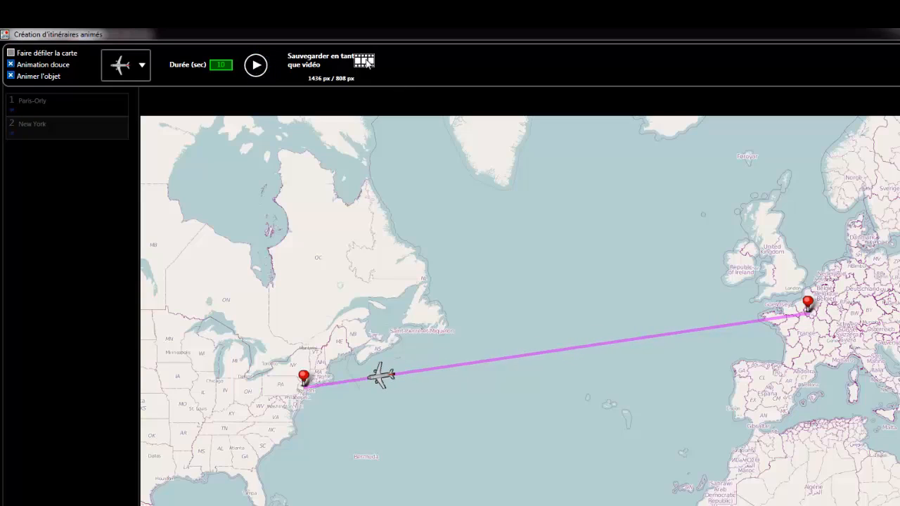
- Export the animation as the video Paris-Orly-New York.WMV, leave the animation settings and switch back to Video deluxe
left_click(365, 61)
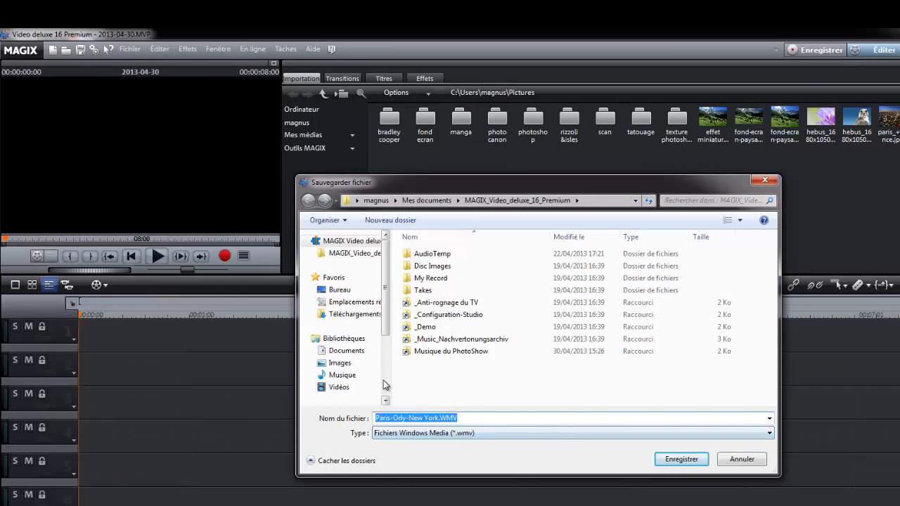
left_click(679, 461)
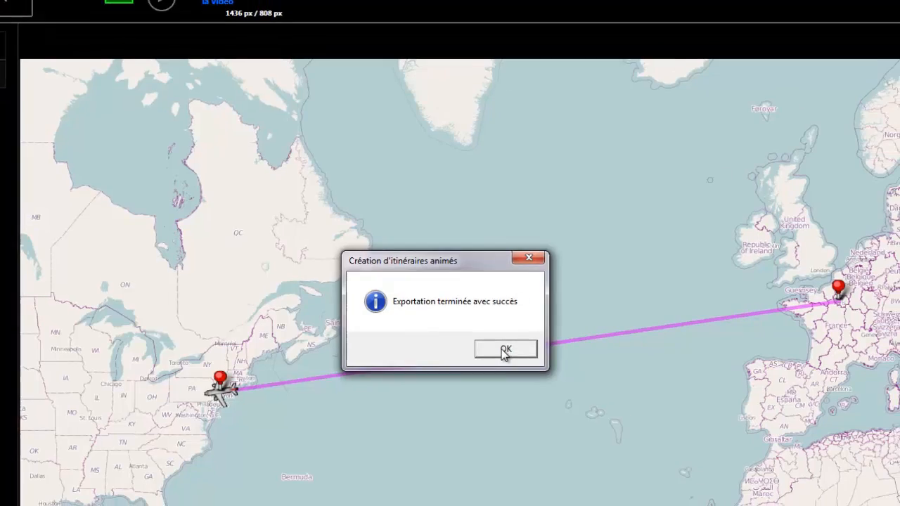
left_click(519, 349)
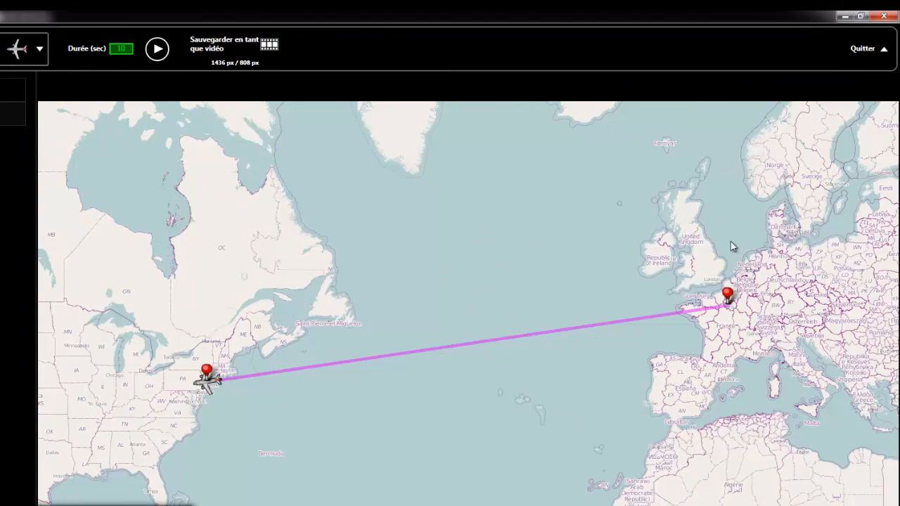
left_click(874, 55)
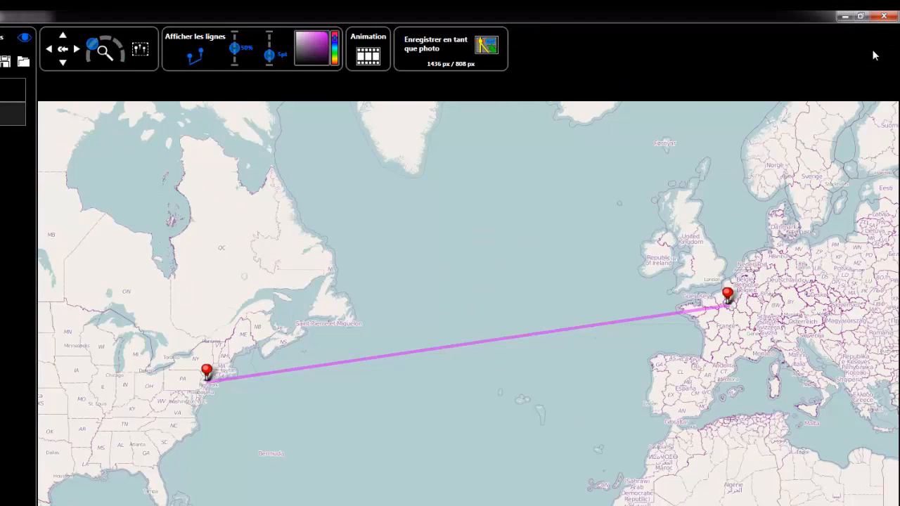
left_click(843, 17)
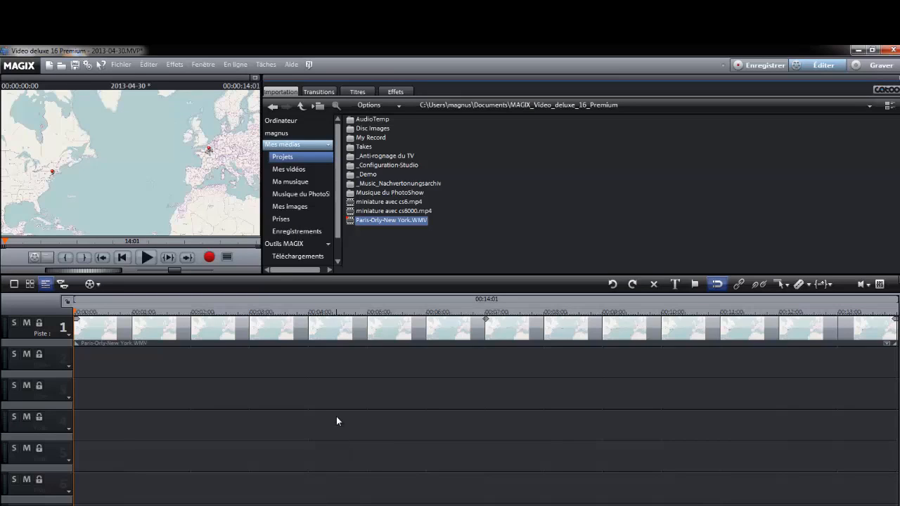
- Apply an Extrait/Zoom movement effect to the map clip on track 1, creating a leftward pan
left_click(392, 93)
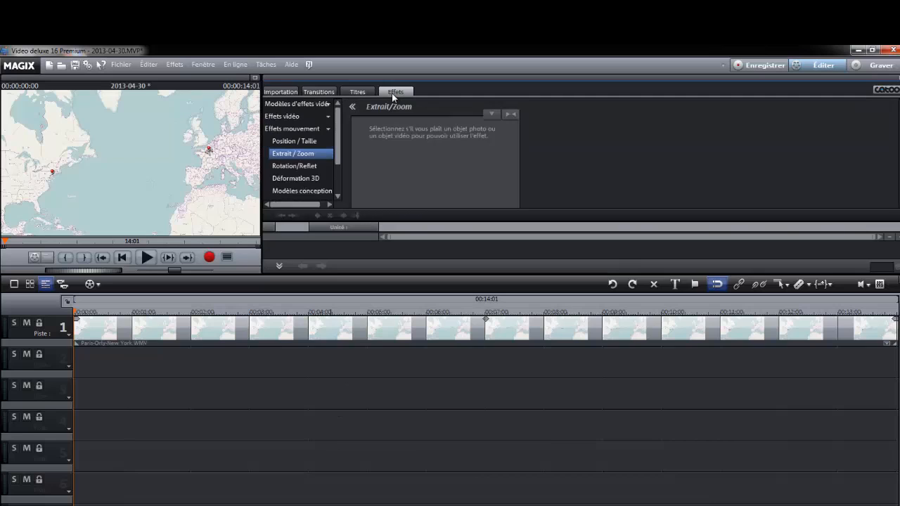
left_click(185, 334)
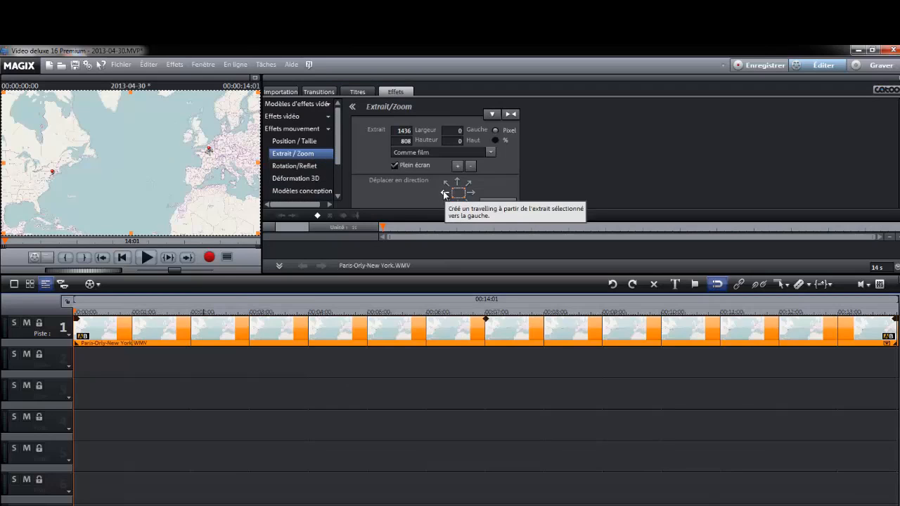
left_click(444, 194)
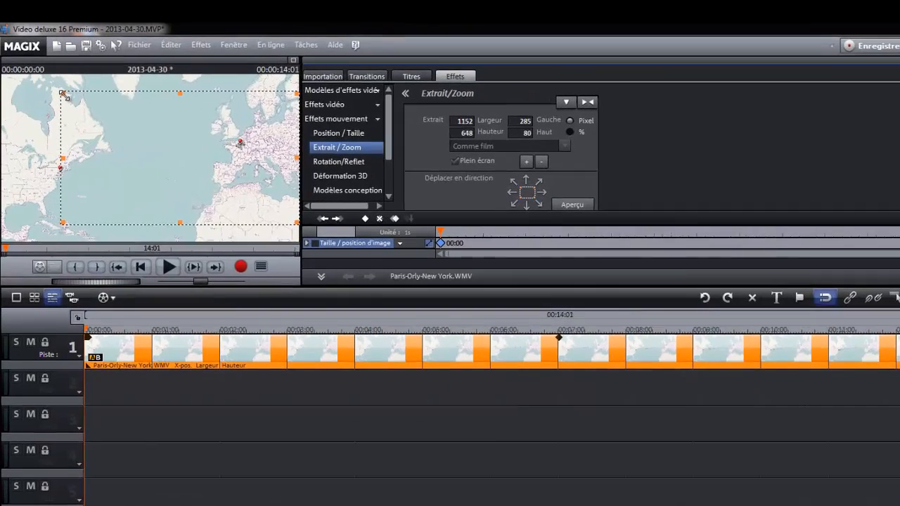
- Shrink and reposition the pan's starting excerpt over Europe to 791 × 445 px, offset 630 px left and 177 px top
left_click_drag(56, 109, 119, 133)
left_click_drag(235, 200, 241, 164)
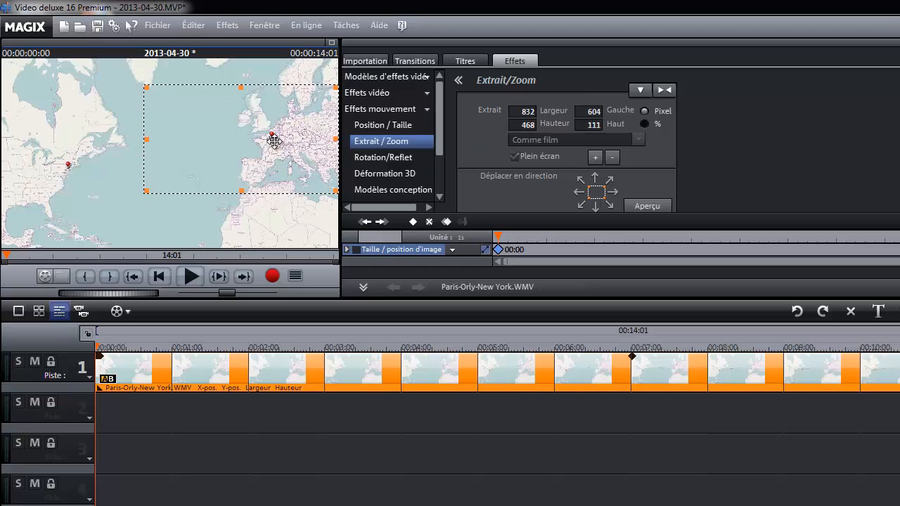
mouse_move(272, 157)
left_mouse_down()
mouse_move(270, 167)
mouse_move(258, 164)
left_mouse_up()
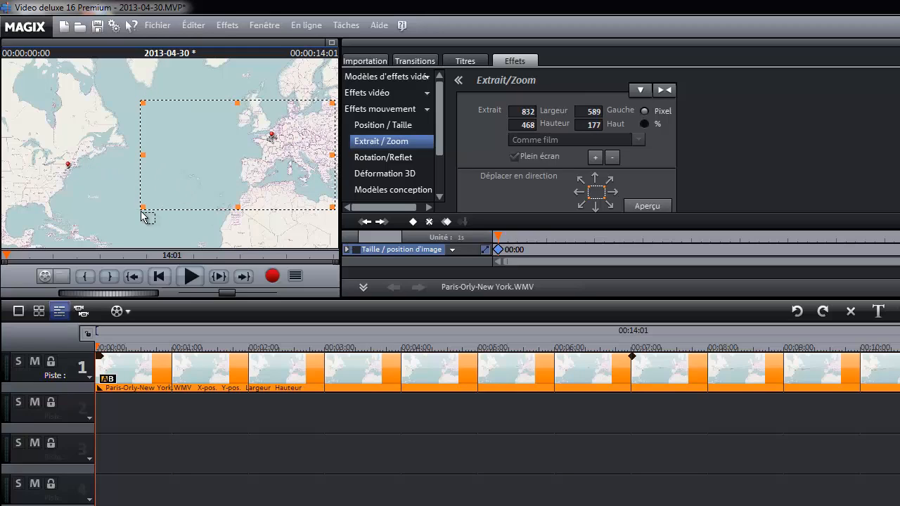
left_click_drag(143, 205, 151, 202)
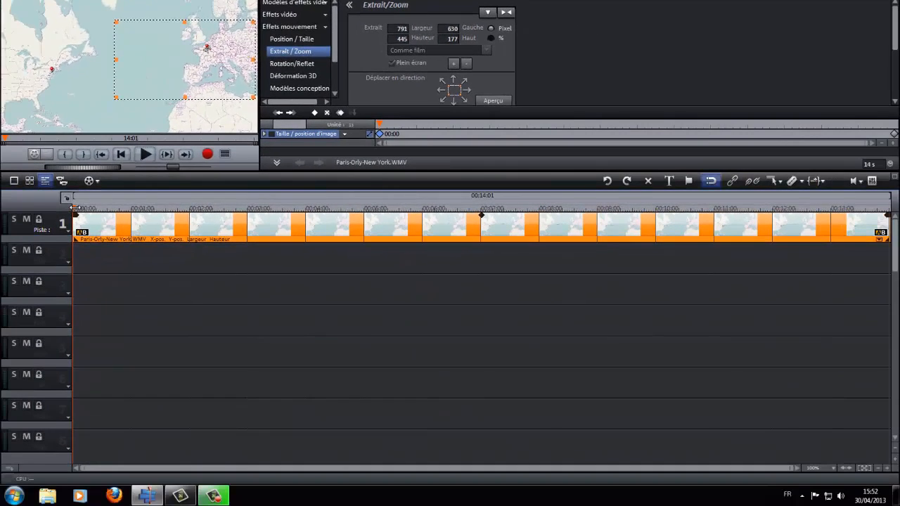
- Scrub through the map clip to its end to check the excerpt's movement, and return to the start
left_click_drag(78, 209, 889, 271)
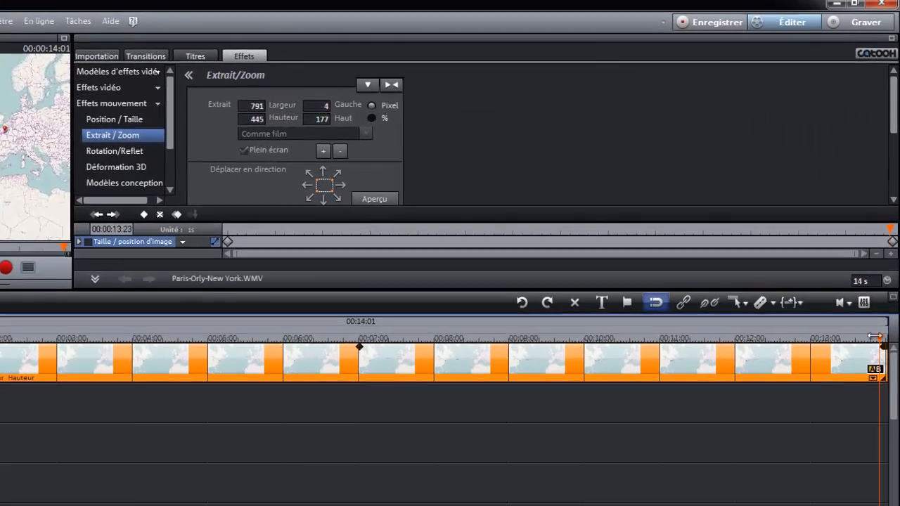
left_click_drag(885, 206, 895, 204)
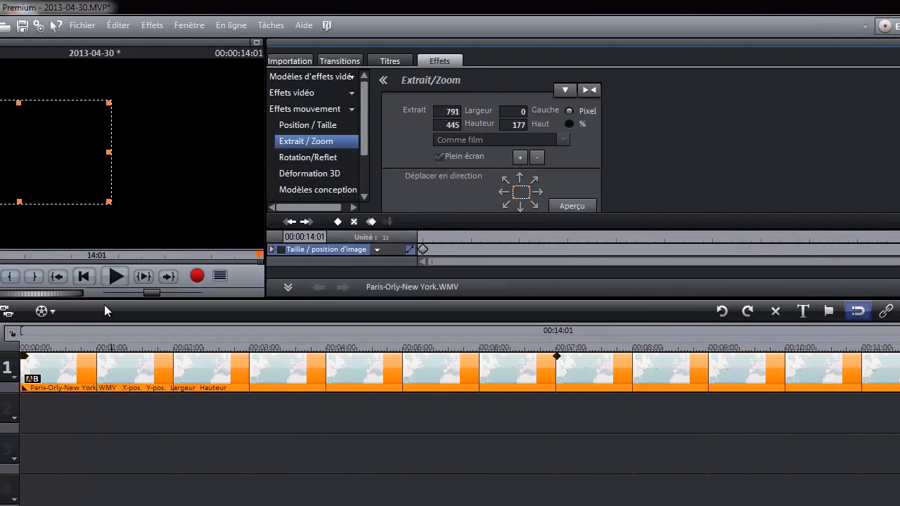
left_click(85, 277)
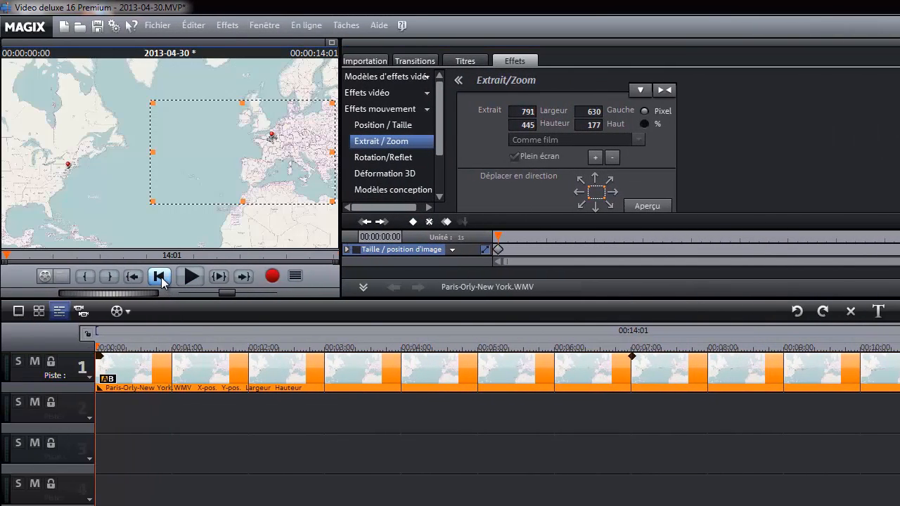
- Play the film from its start to check the zoomed map pan, and stop playback
left_click(189, 278)
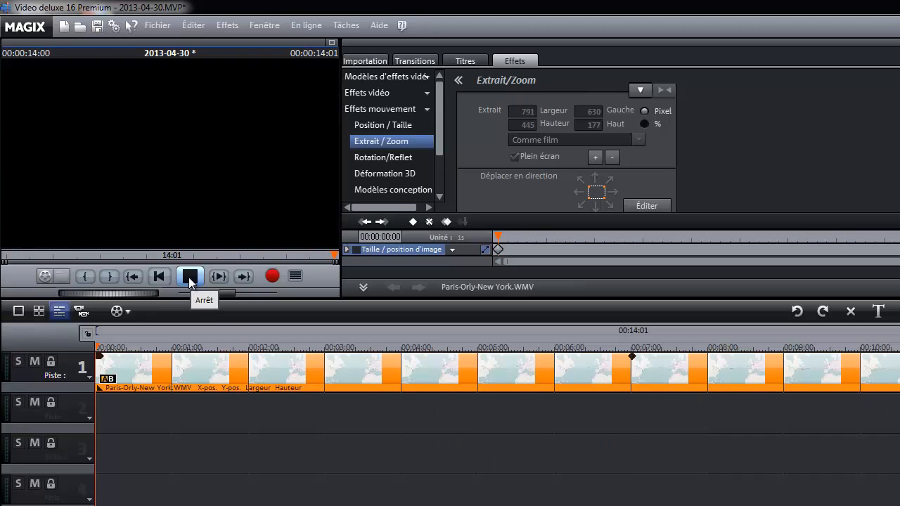
left_click(190, 281)
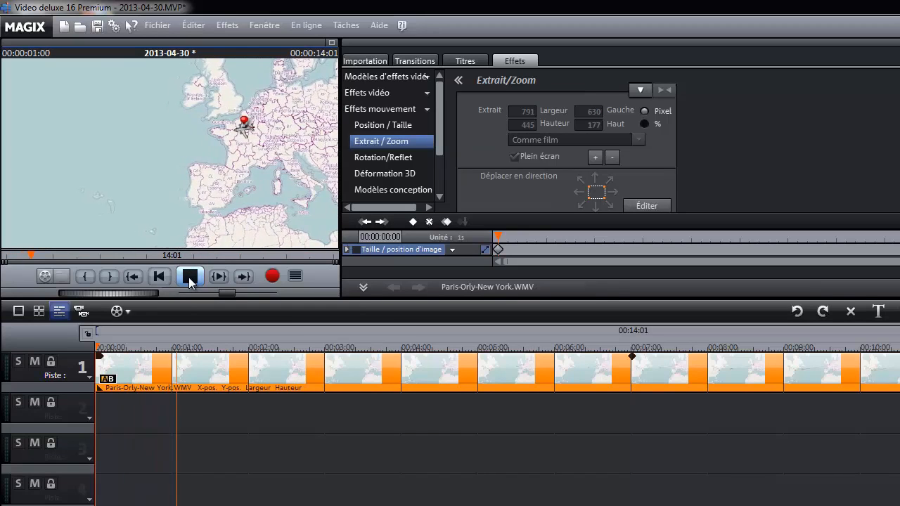
left_click(190, 280)
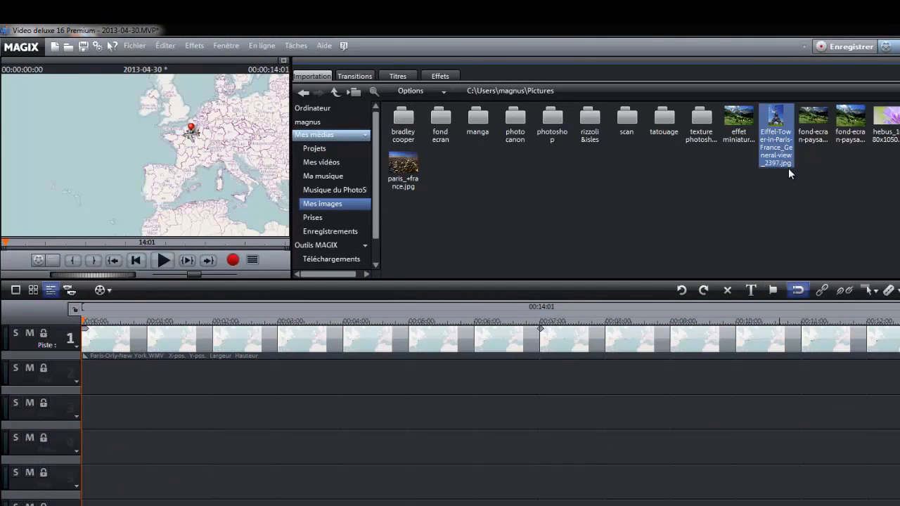
- Add the Eiffel Tower picture at the start of track 2 and open its Position/Taille movement effect
left_click_drag(776, 121, 118, 381)
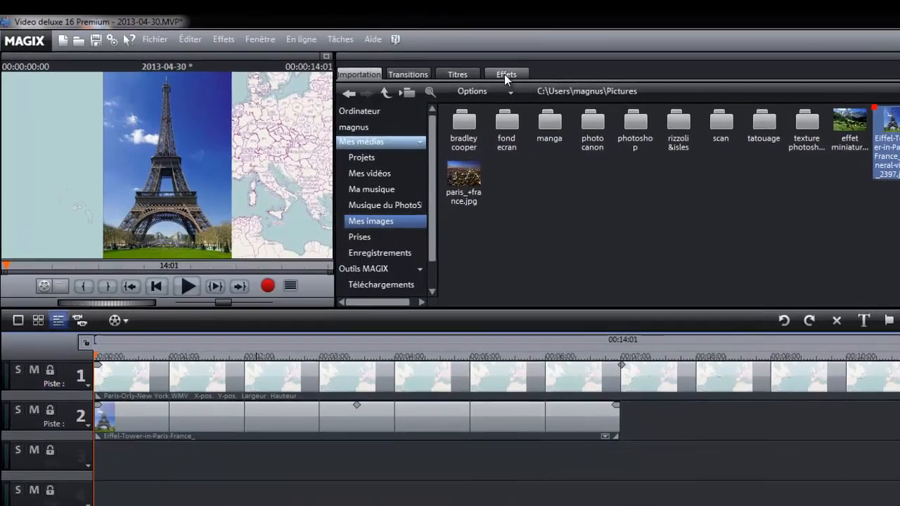
left_click(440, 76)
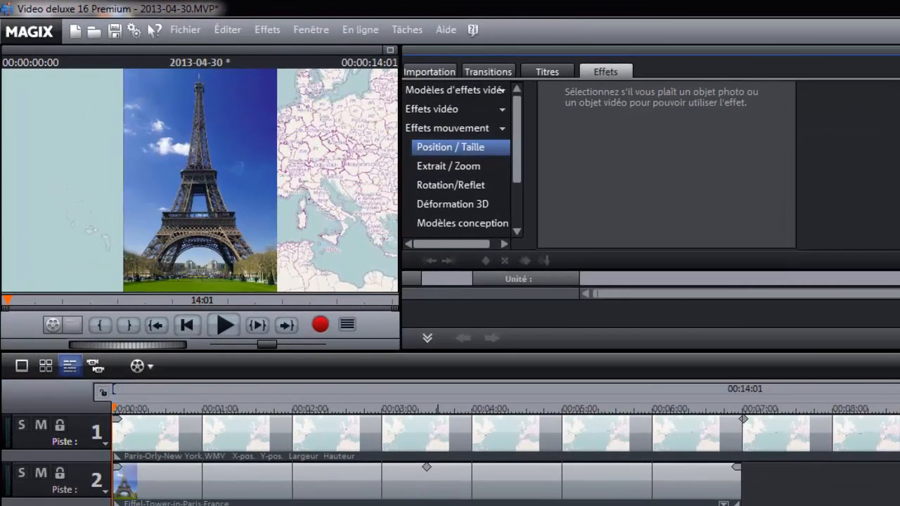
left_click(422, 490)
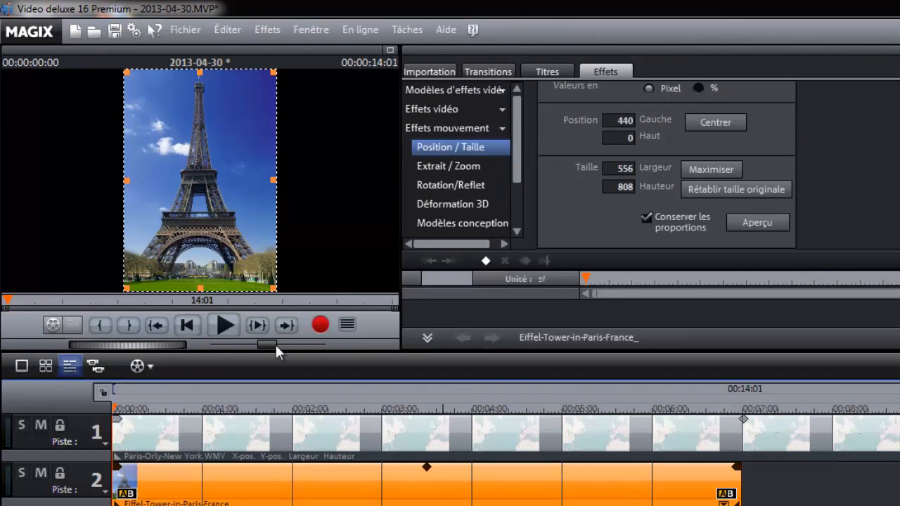
left_click(116, 407)
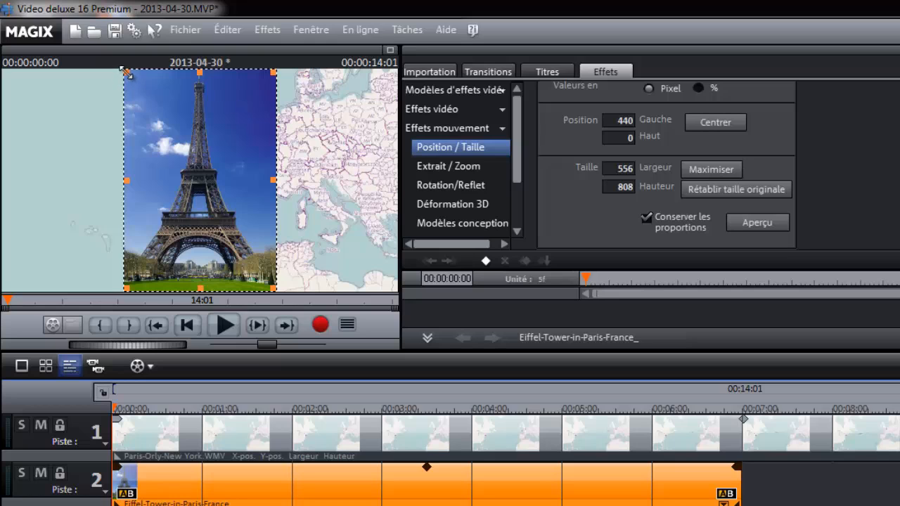
- Shrink the Eiffel Tower picture to 143 × 208 px, place it 871 px left and 32 px top above Paris, and set a starting keyframe
left_click_drag(127, 73, 259, 114)
left_click_drag(272, 170, 262, 108)
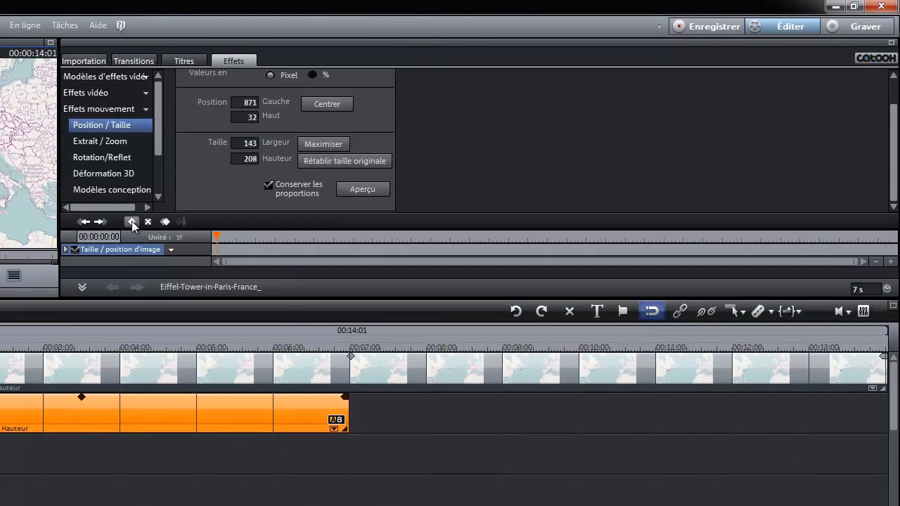
left_click(485, 261)
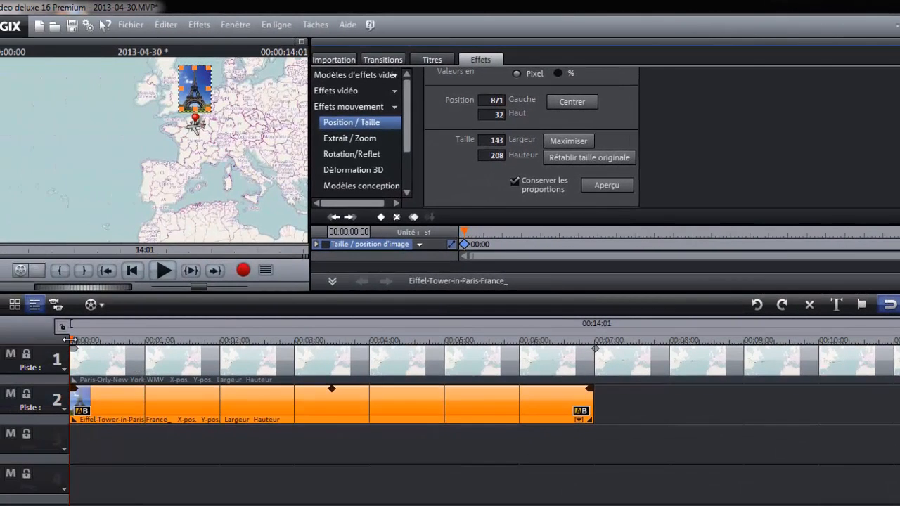
- At 00:00:02:21, move the Eiffel Tower picture to 1104 px left and 23 px top to follow the Paris marker, and set a keyframe
left_click_drag(70, 340, 284, 350)
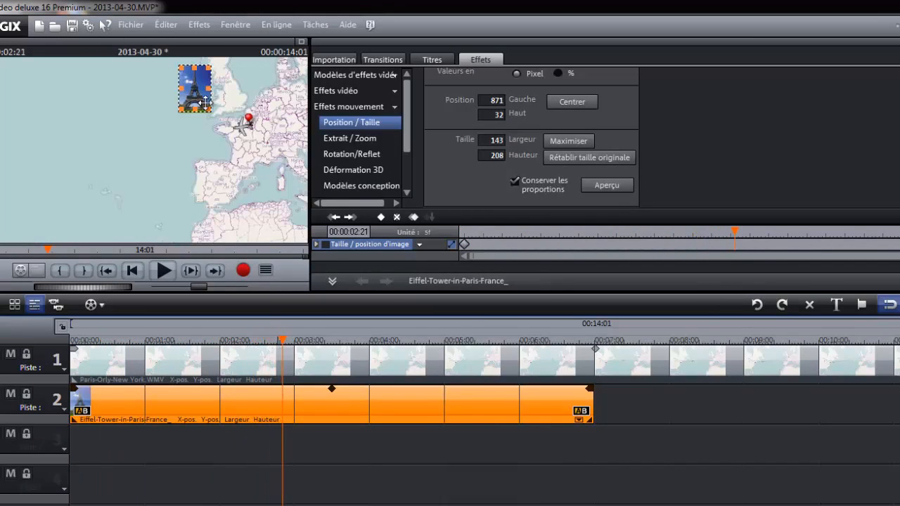
left_click_drag(191, 88, 245, 85)
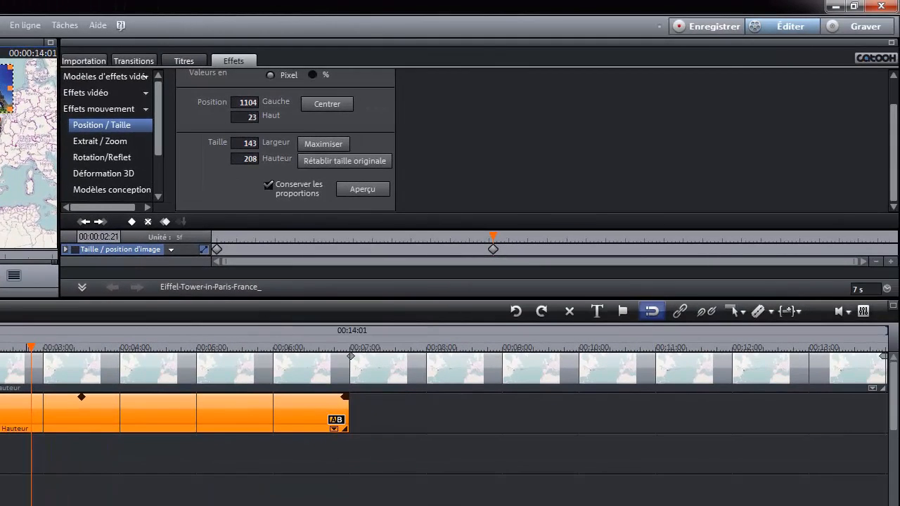
left_click(132, 222)
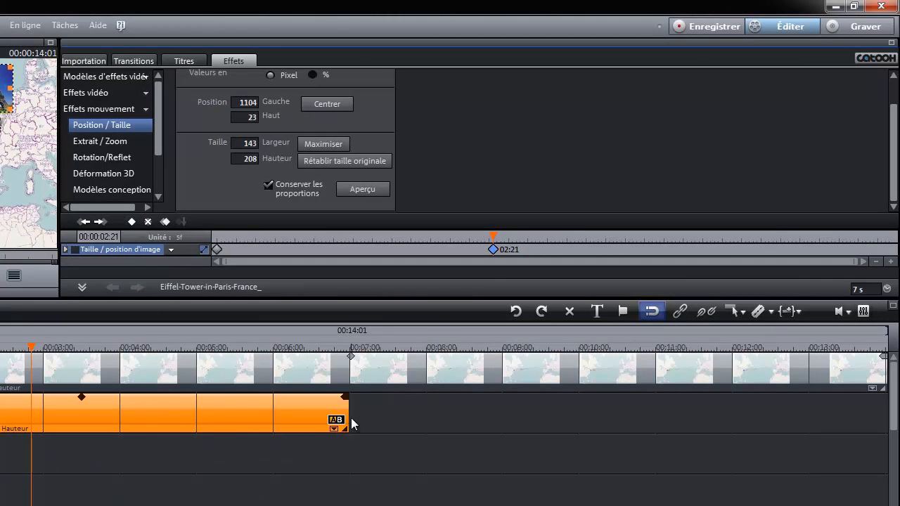
- Trim the Eiffel Tower clip on track 2 to end at 00:00:02:21 and give it a short fade-out and fade-in
left_click_drag(347, 417, 74, 415)
left_click_drag(377, 429, 332, 432)
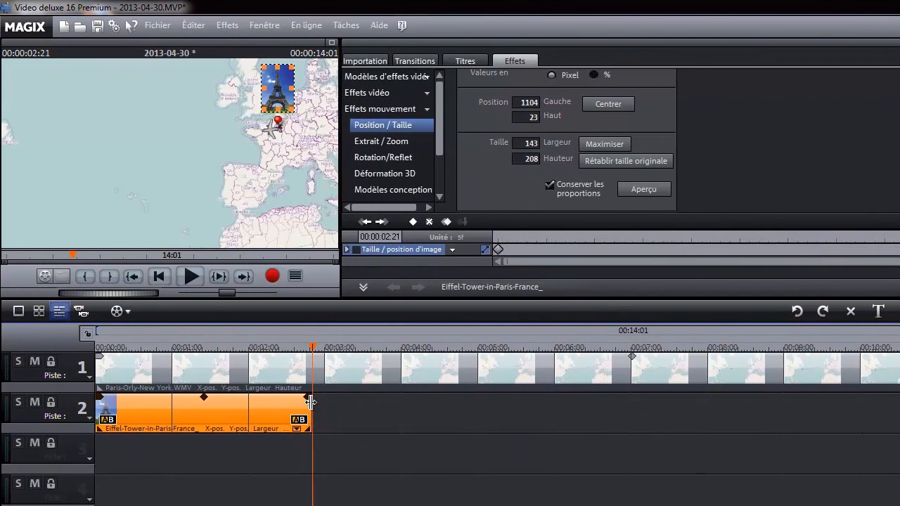
left_click_drag(309, 399, 306, 399)
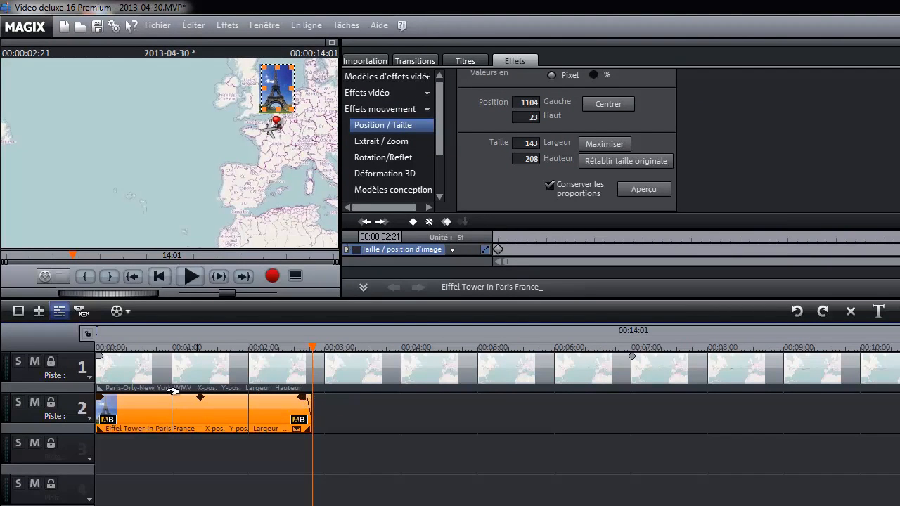
left_click_drag(102, 398, 105, 399)
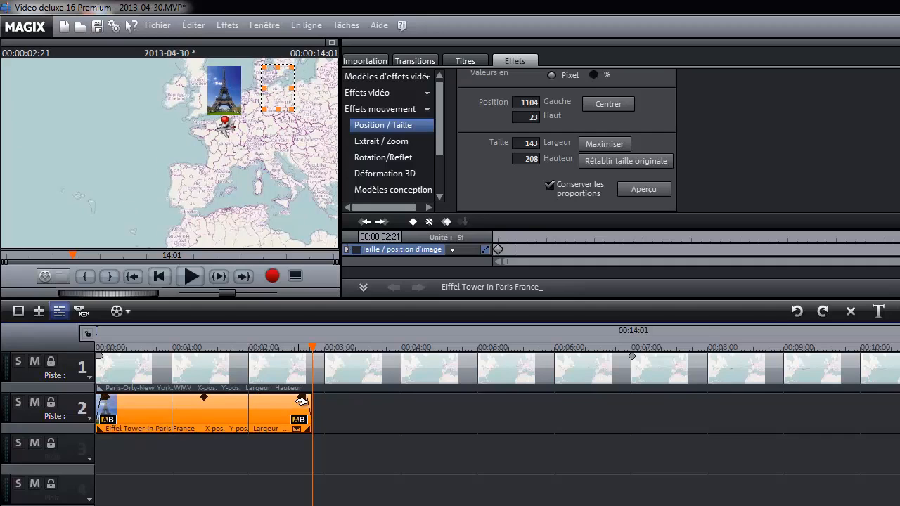
- Play the film from its start to check how the Eiffel Tower picture follows the map, and stop playback
left_click(157, 278)
left_click(158, 278)
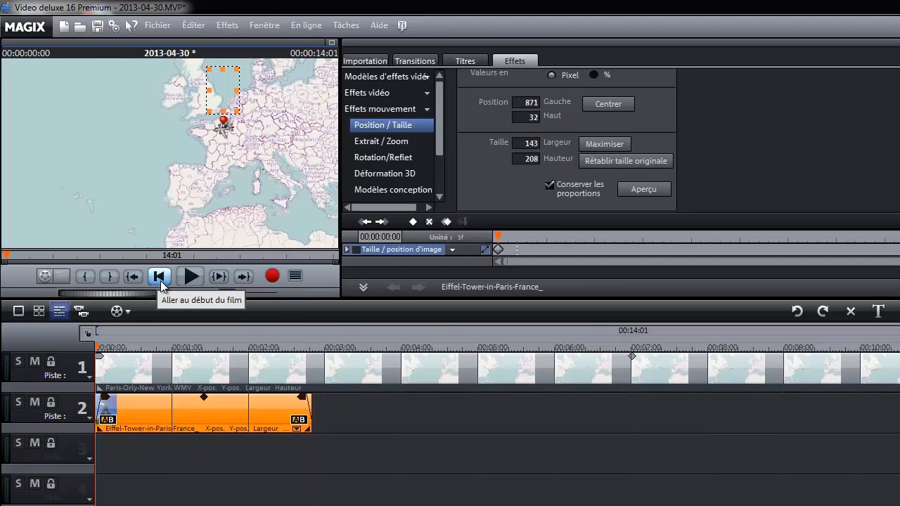
left_click(195, 277)
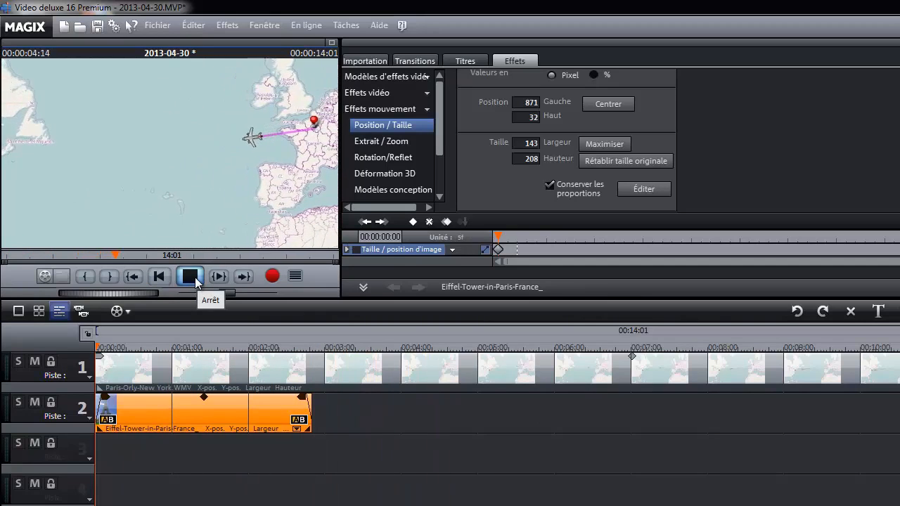
left_click(195, 277)
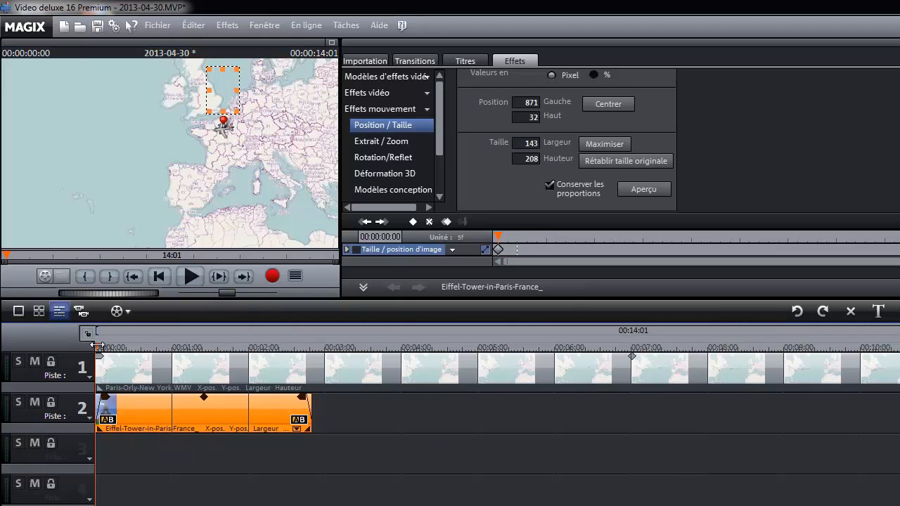
- Add the picture paris_+france.jpg to track 2 at 00:00:11:15, during the New York arrival, and trim it to the map clip's end
left_click_drag(98, 345, 818, 319)
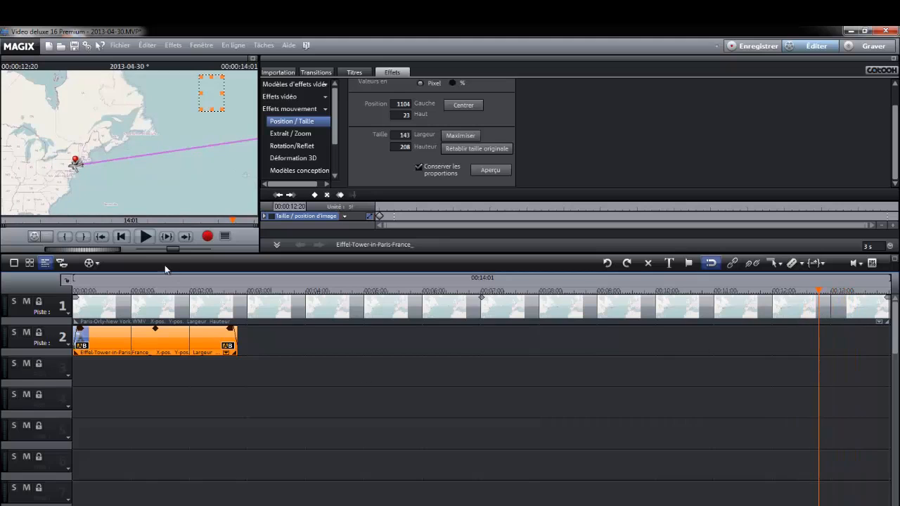
left_click(149, 241)
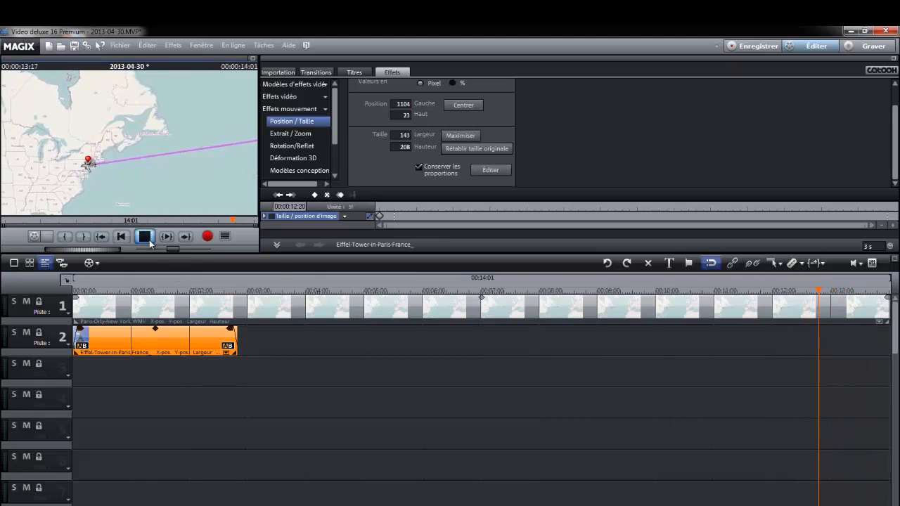
left_click_drag(817, 290, 747, 290)
left_click(749, 290)
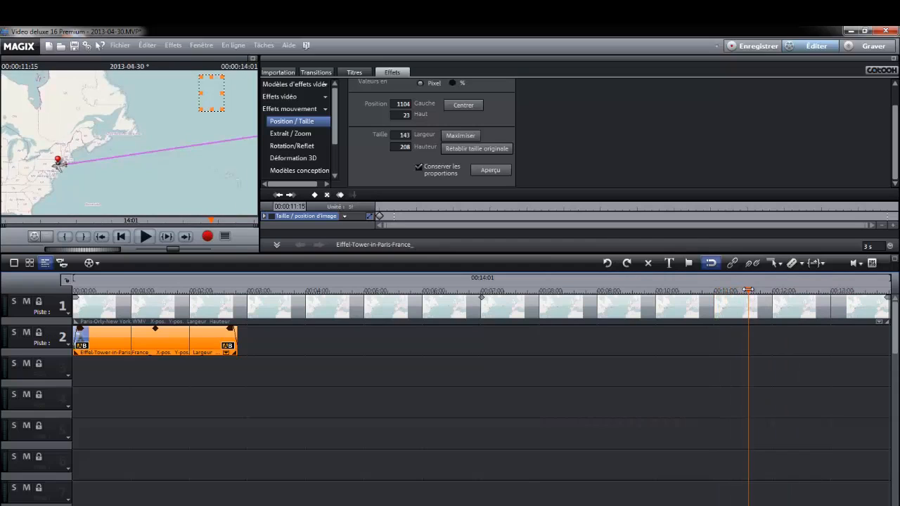
left_click(279, 72)
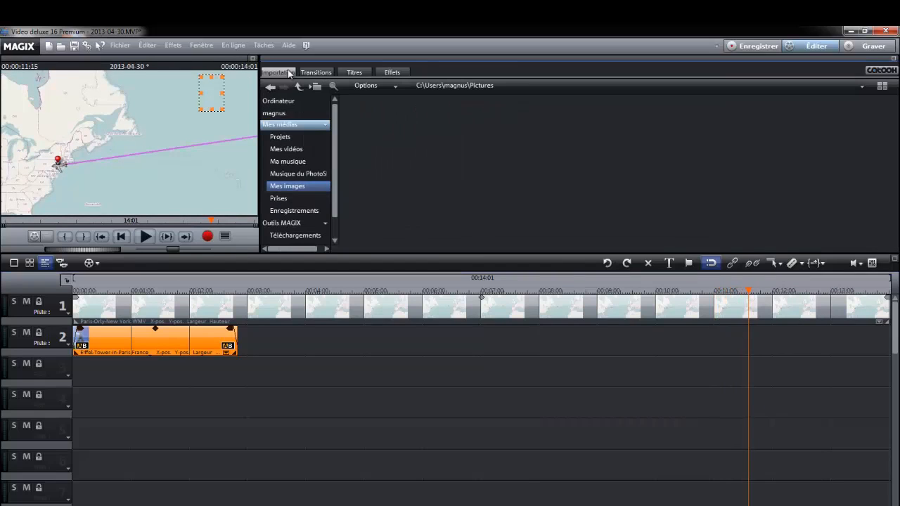
left_click(363, 161)
left_click_drag(486, 308, 795, 344)
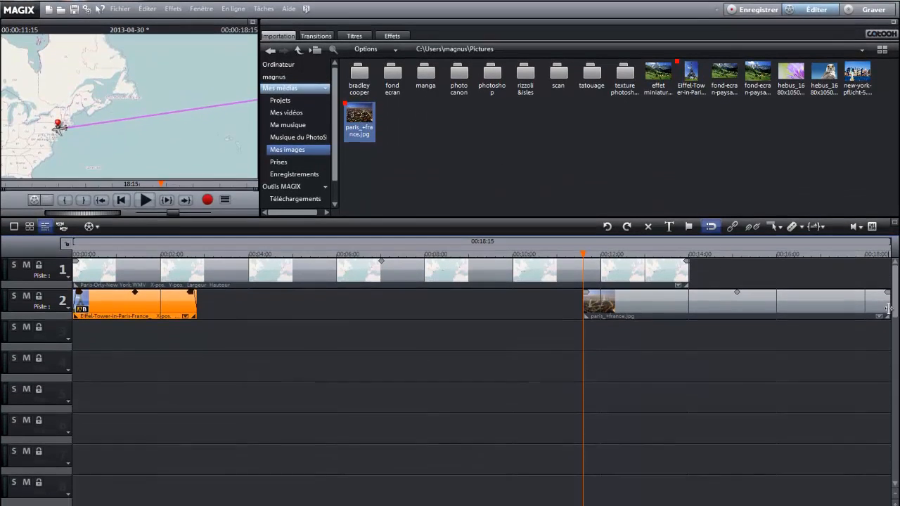
left_click_drag(880, 349, 827, 348)
left_click_drag(828, 308, 692, 310)
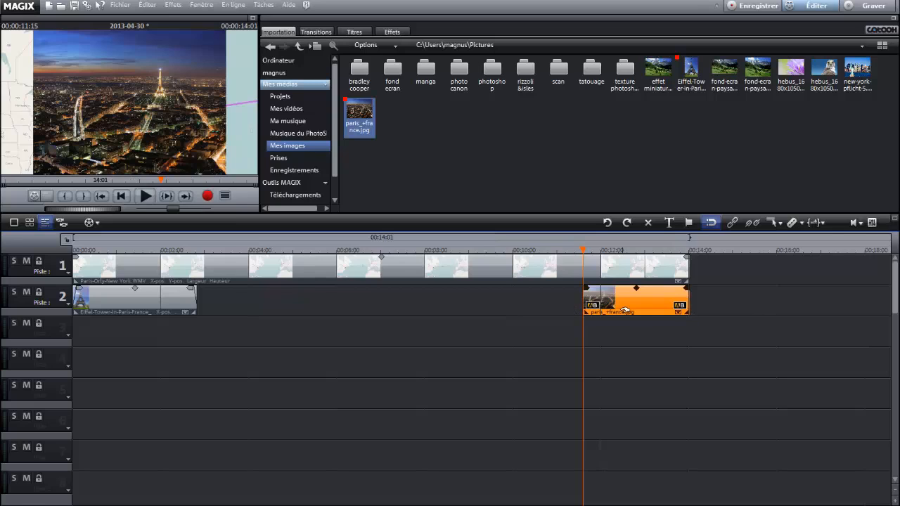
- Shrink the paris_+france.jpg picture to 260 × 195 px, place it 180 px left and 269 px top above New York, and set a starting keyframe
left_click(393, 31)
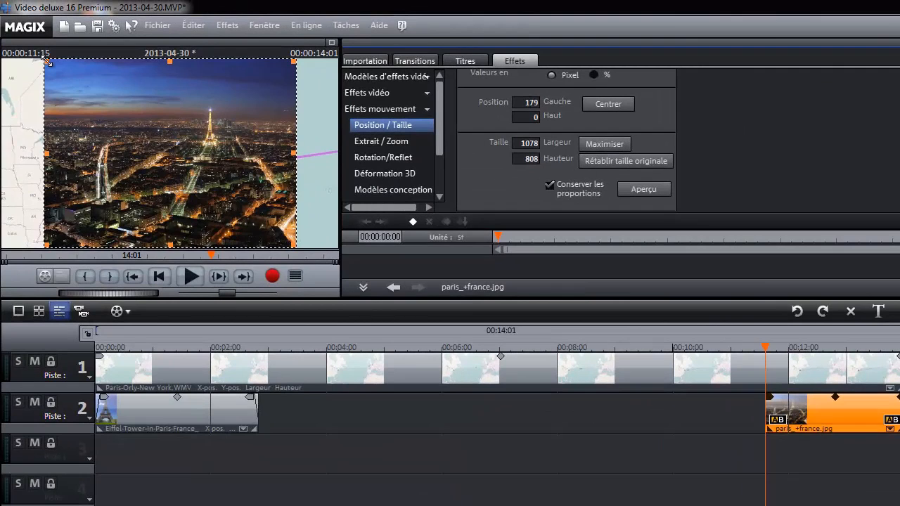
left_click_drag(46, 61, 181, 161)
left_click_drag(233, 195, 96, 123)
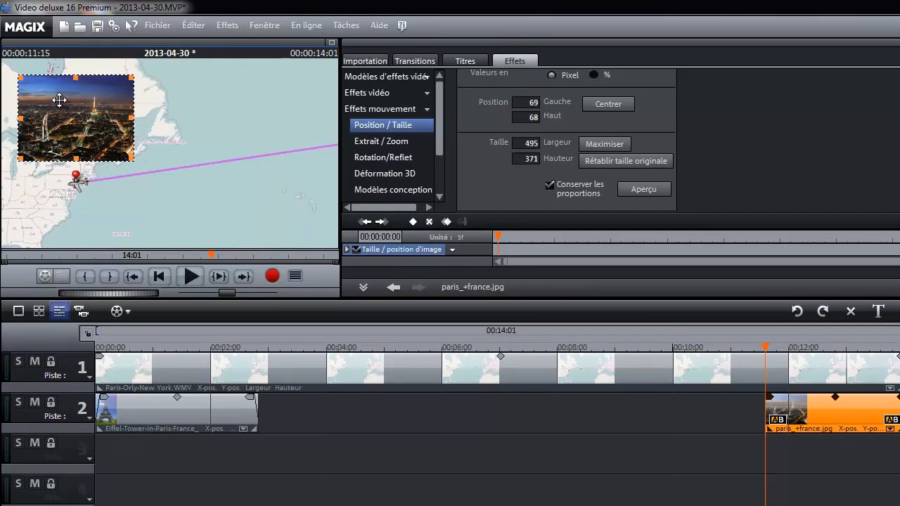
left_click_drag(19, 75, 70, 127)
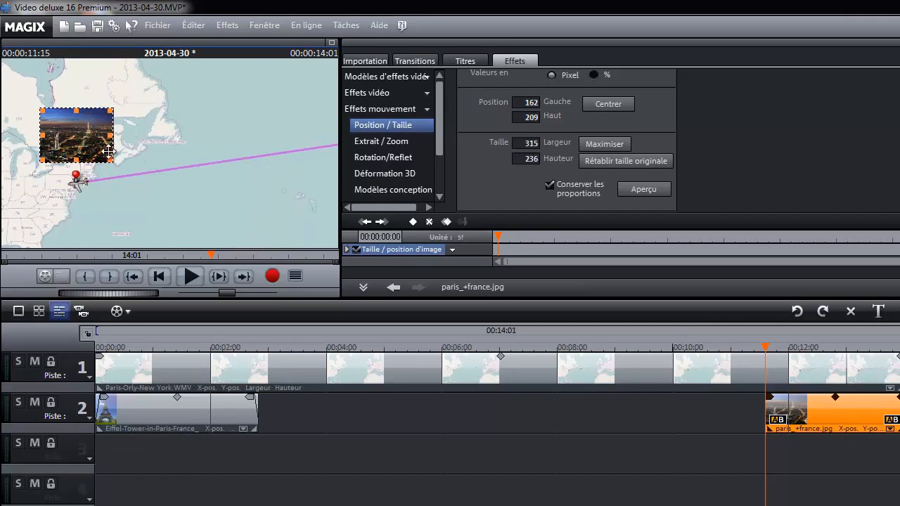
left_click_drag(112, 160, 92, 155)
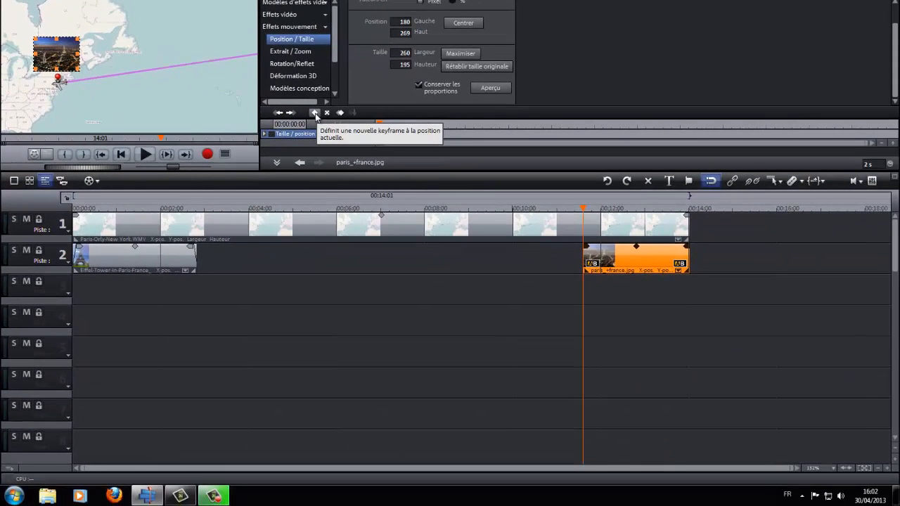
left_click(315, 114)
- Near the end of the paris_+france.jpg clip, move the picture to about 371 px left and 265 px top, and check it in preview mode
left_click_drag(584, 209, 689, 208)
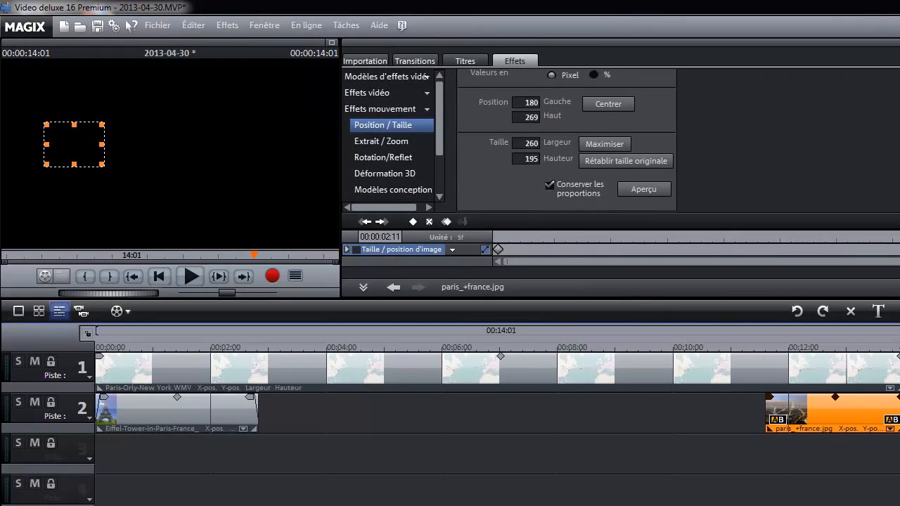
left_click_drag(898, 349, 899, 350)
left_click_drag(83, 148, 116, 150)
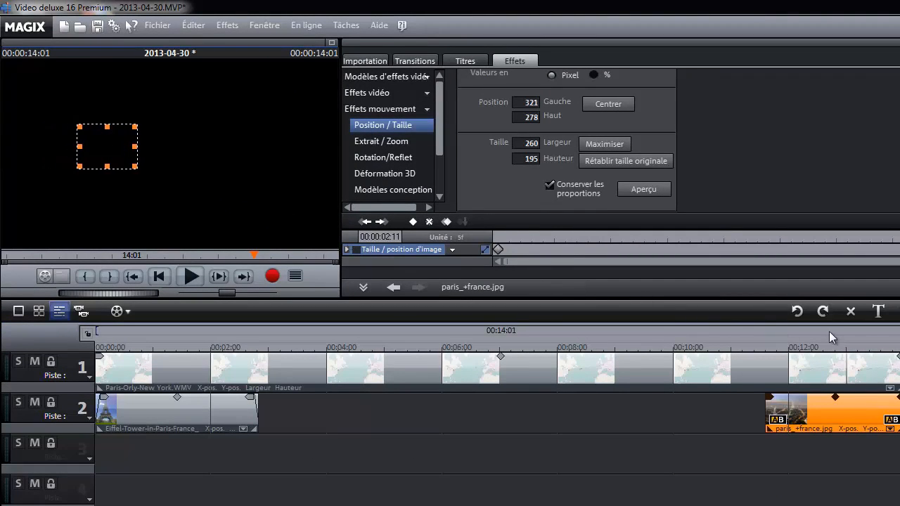
left_click(895, 347)
left_click_drag(121, 153, 135, 151)
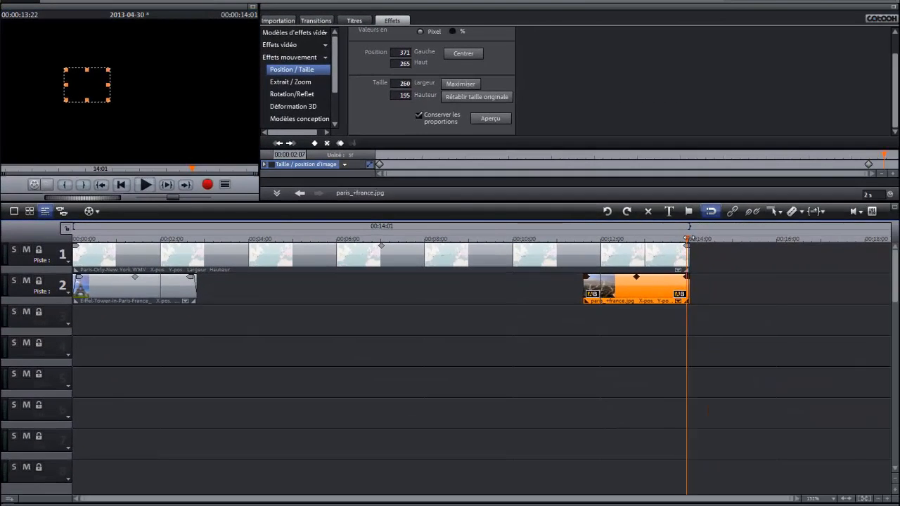
mouse_move(687, 239)
left_mouse_down()
mouse_move(697, 239)
mouse_move(690, 239)
left_mouse_up()
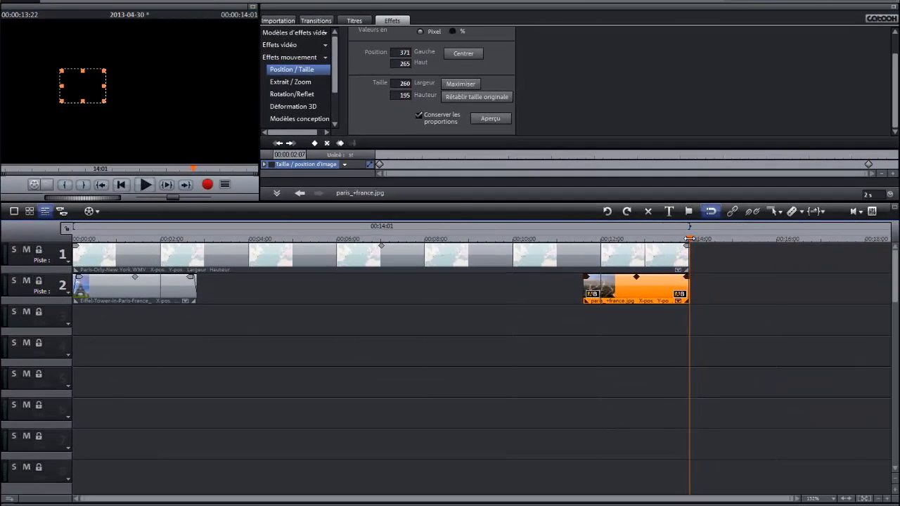
left_click_drag(93, 92, 98, 92)
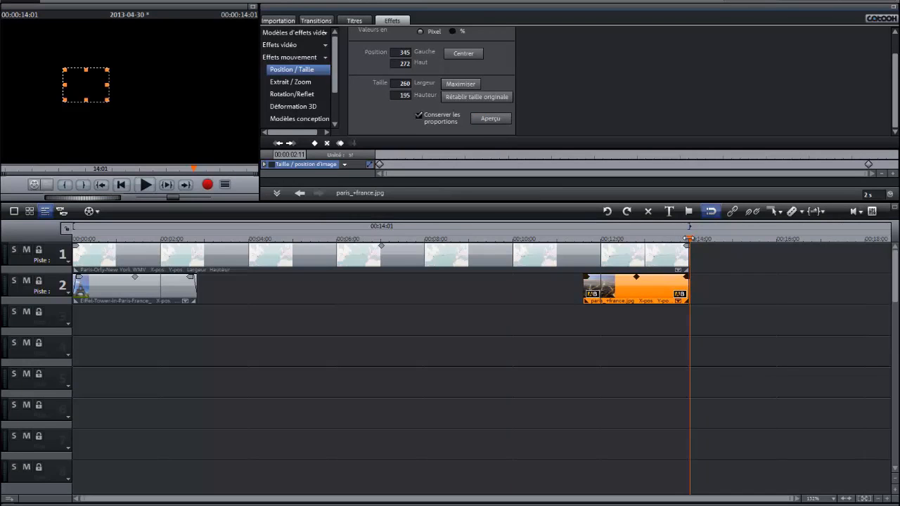
left_click(488, 119)
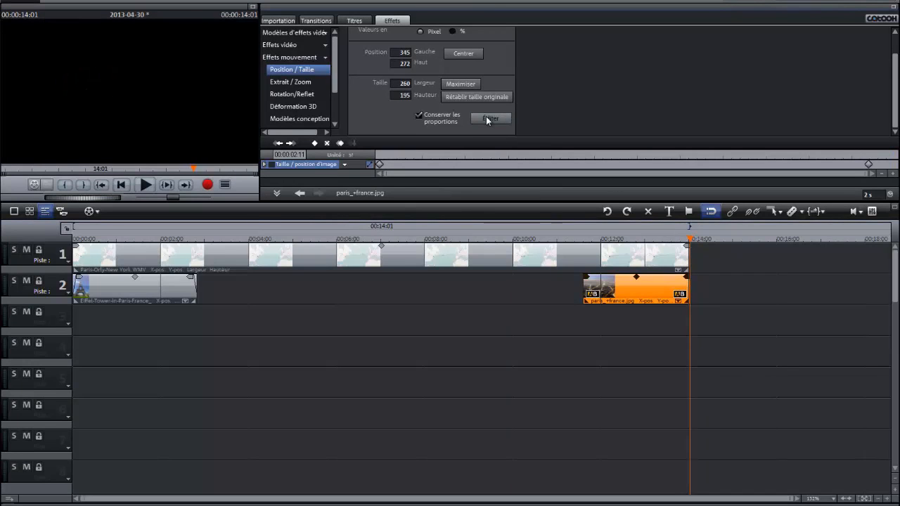
left_click_drag(689, 239, 681, 239)
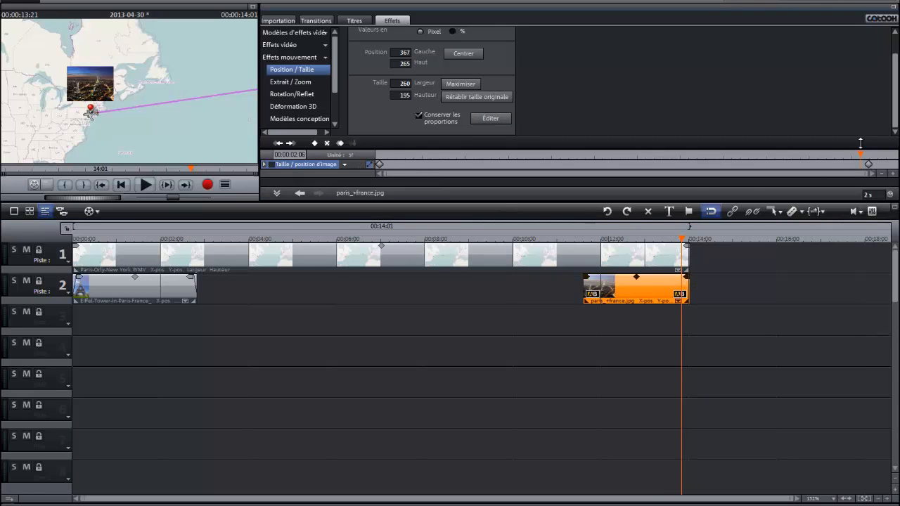
- Add a short fade-out and a short fade-in to the paris_+france.jpg picture on track 2
left_click_drag(864, 156, 870, 158)
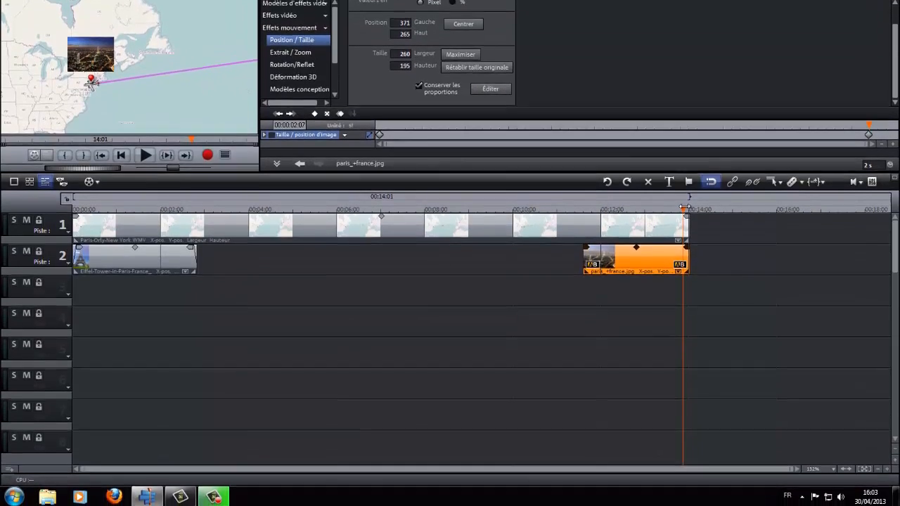
left_click_drag(684, 238, 691, 208)
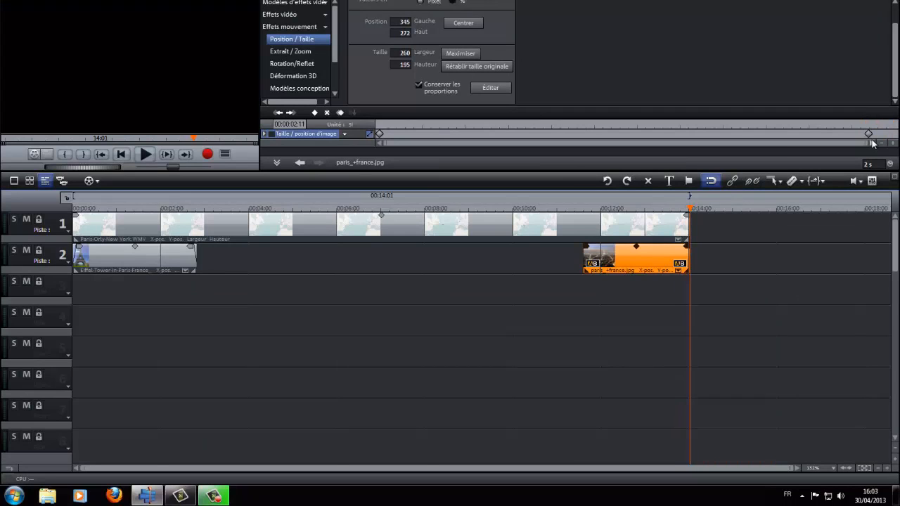
left_click_drag(686, 247, 679, 247)
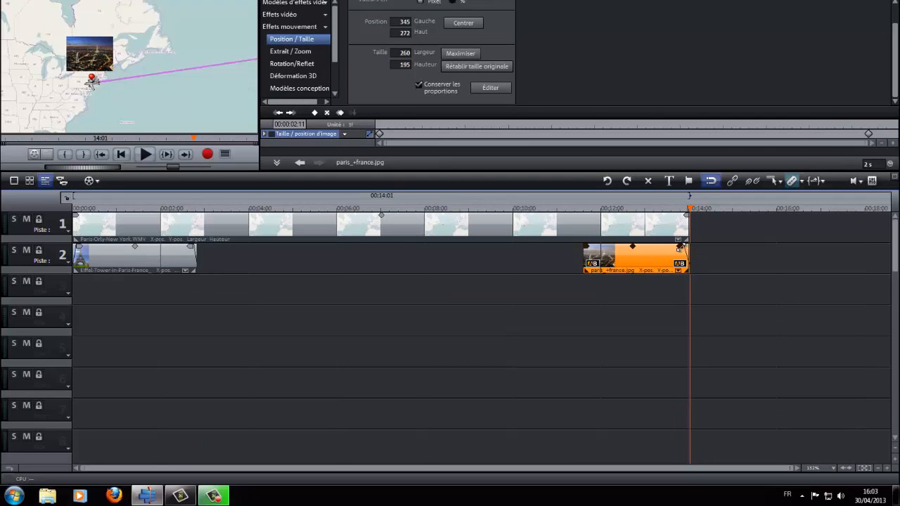
left_click_drag(585, 246, 588, 246)
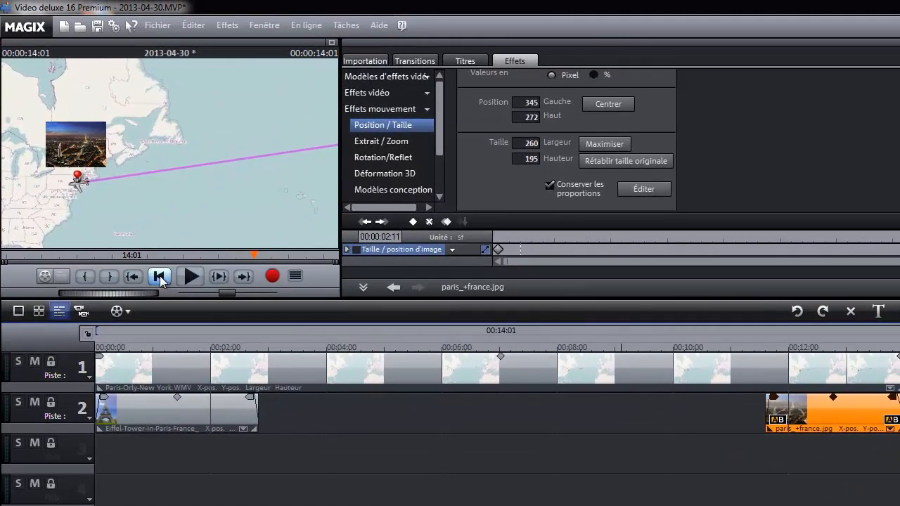
- Play the film from its start to check the picture fades, and stop playback at the end
left_click(121, 154)
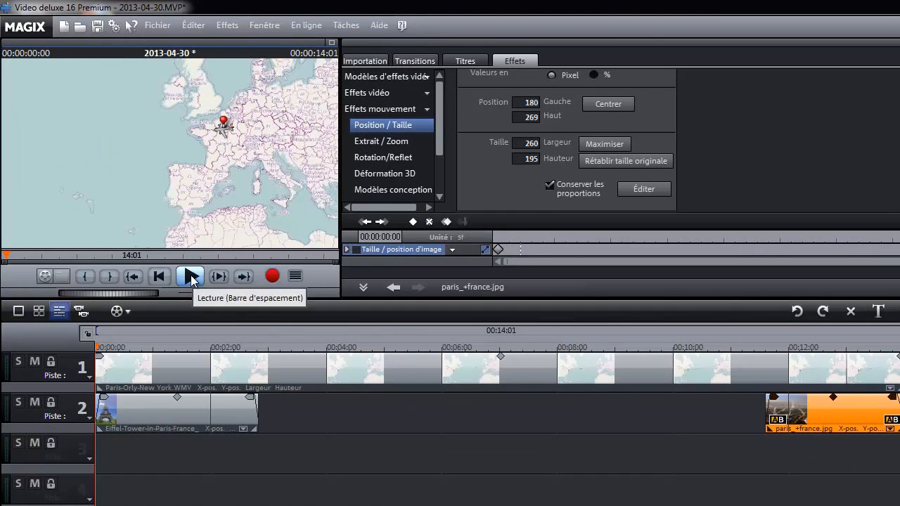
left_click(191, 278)
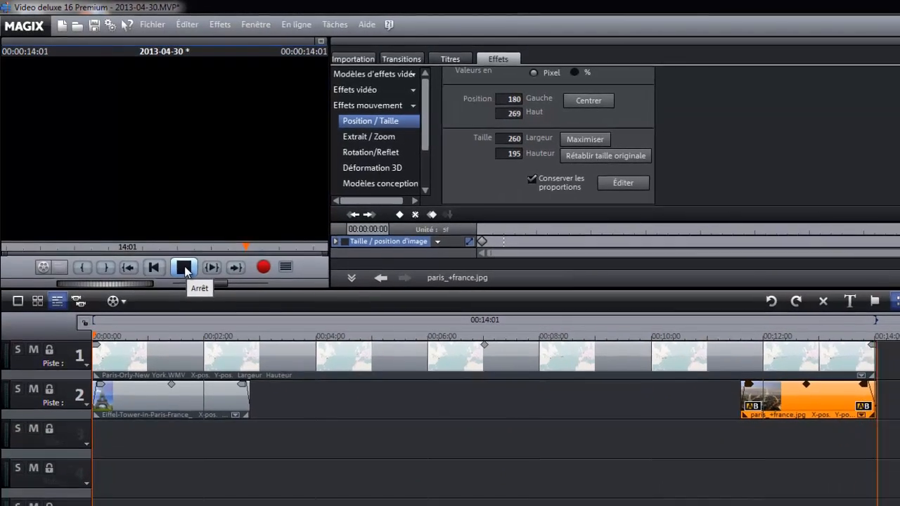
left_click(184, 268)
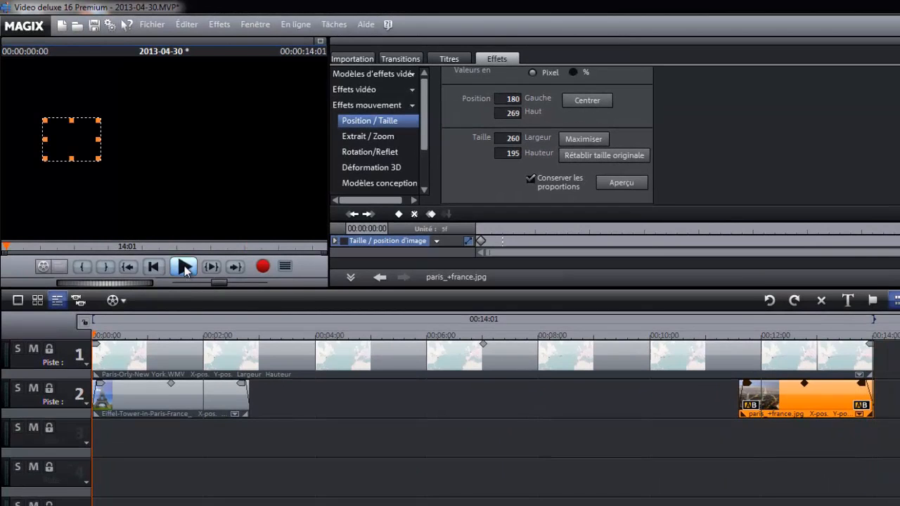
- Add a short fade-out to the end of the Paris-Orly-New York.WMV clip and play the film to check it
left_click(865, 349)
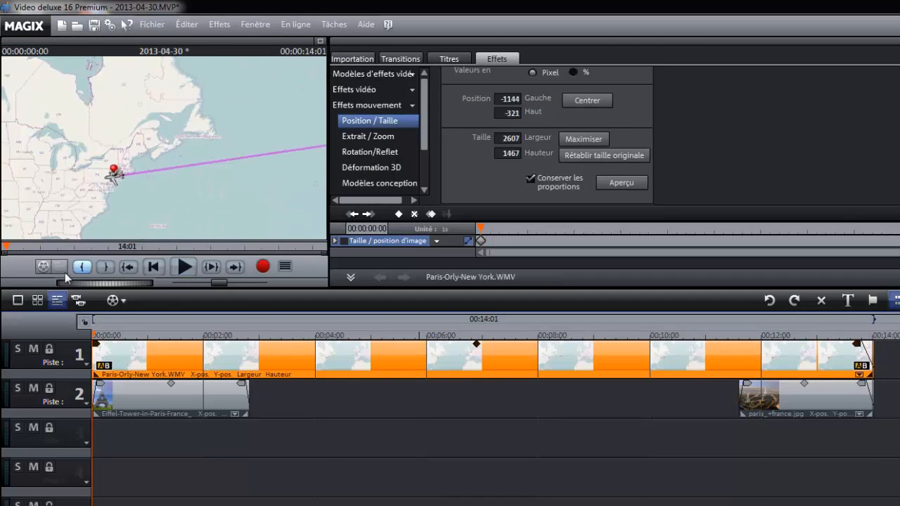
left_click(183, 270)
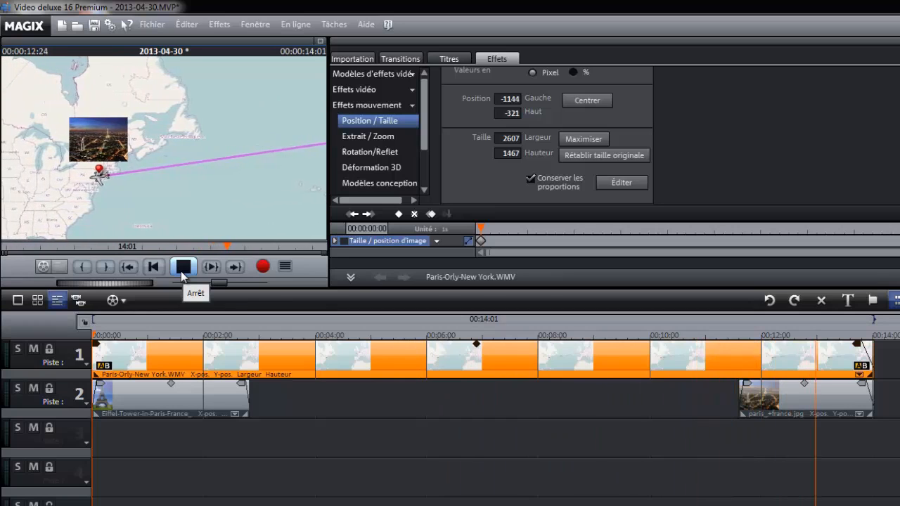
left_click(182, 275)
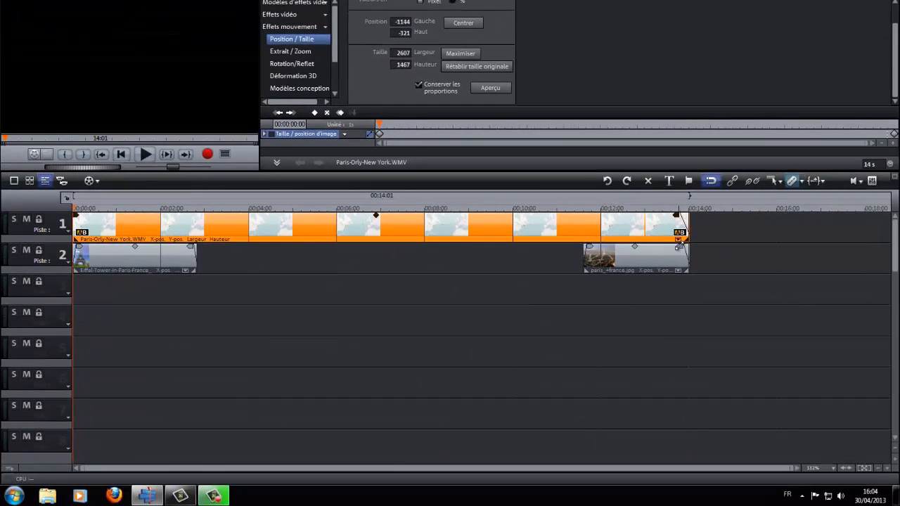
- Lengthen the fade-outs of the paris_+france.jpg picture and the Paris-Orly-New York.WMV clip, and play the ending to check them
left_click(672, 252)
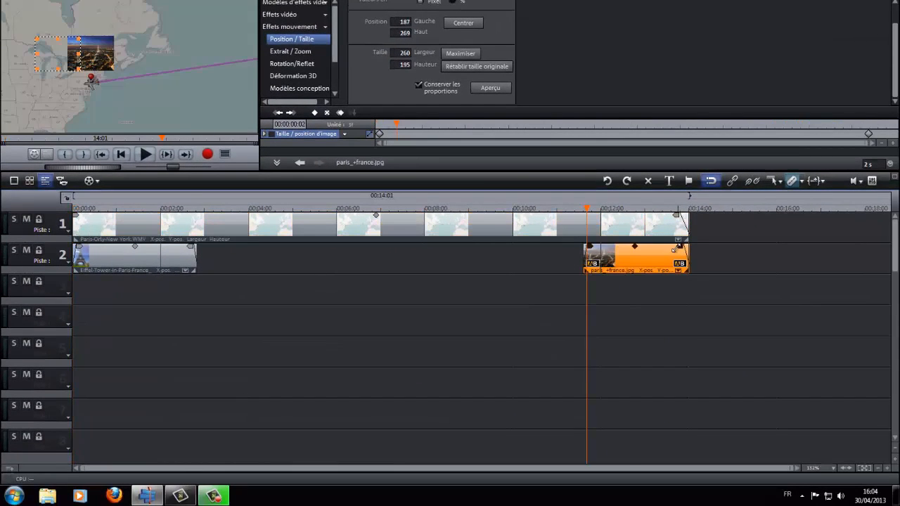
left_click_drag(676, 249, 671, 247)
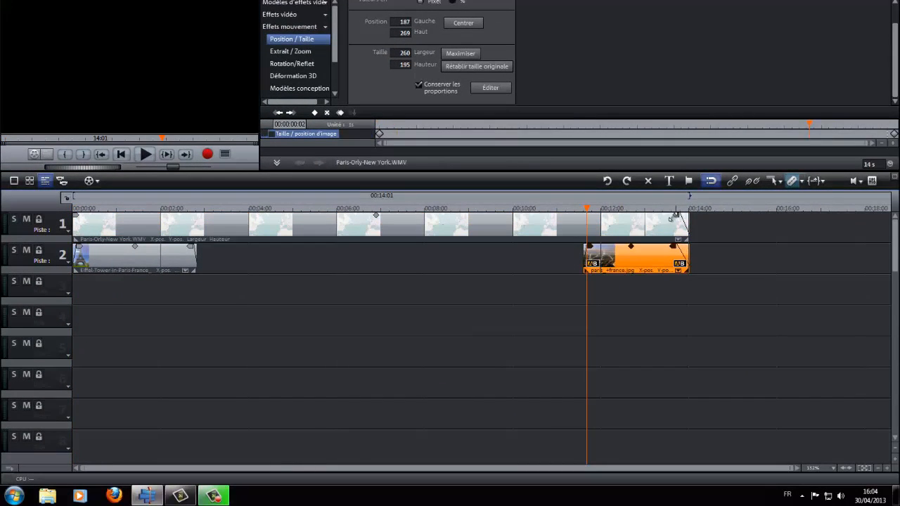
left_click(669, 218)
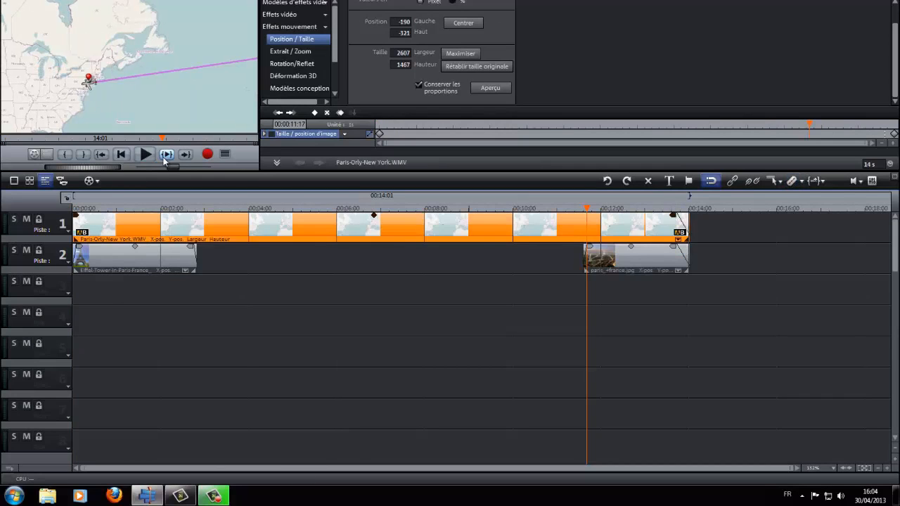
left_click(142, 161)
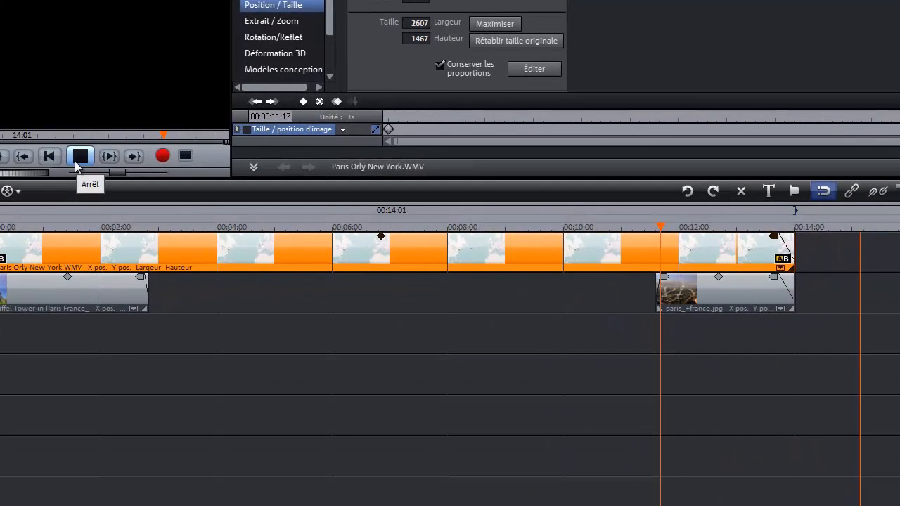
left_click(74, 161)
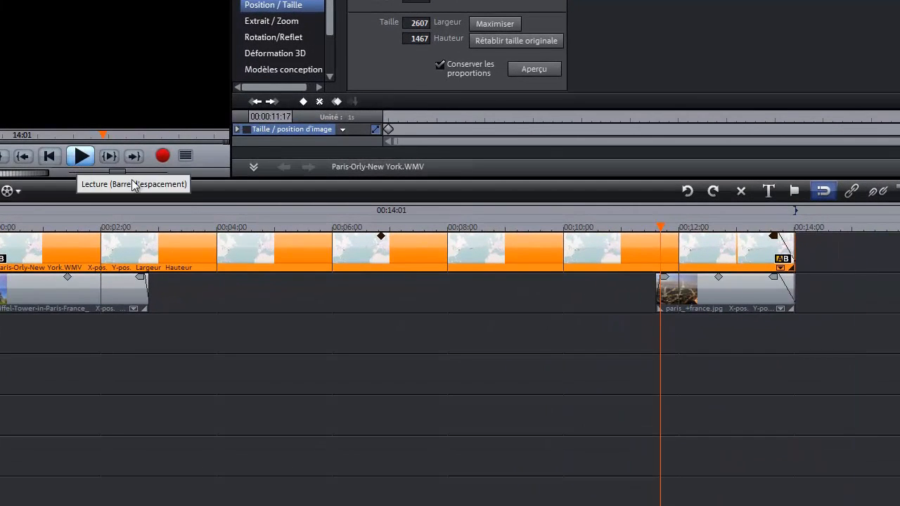
- Lengthen the paris_+france.jpg picture's fade-out slightly beyond the map clip's fade-out, and play the ending again
left_click(770, 279)
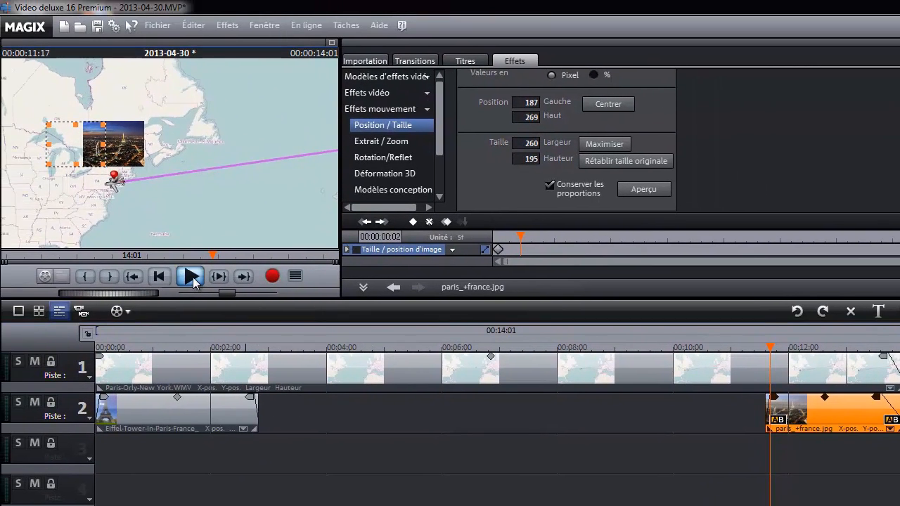
left_click(85, 160)
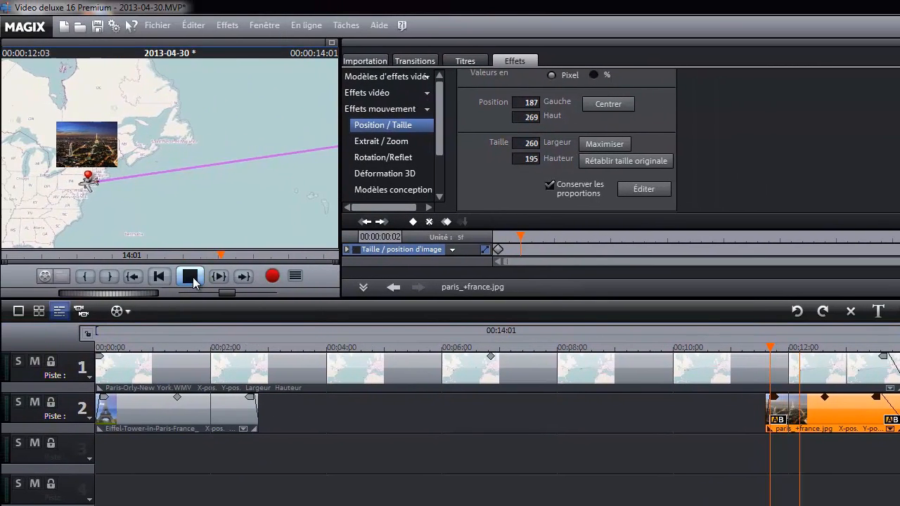
left_click(193, 277)
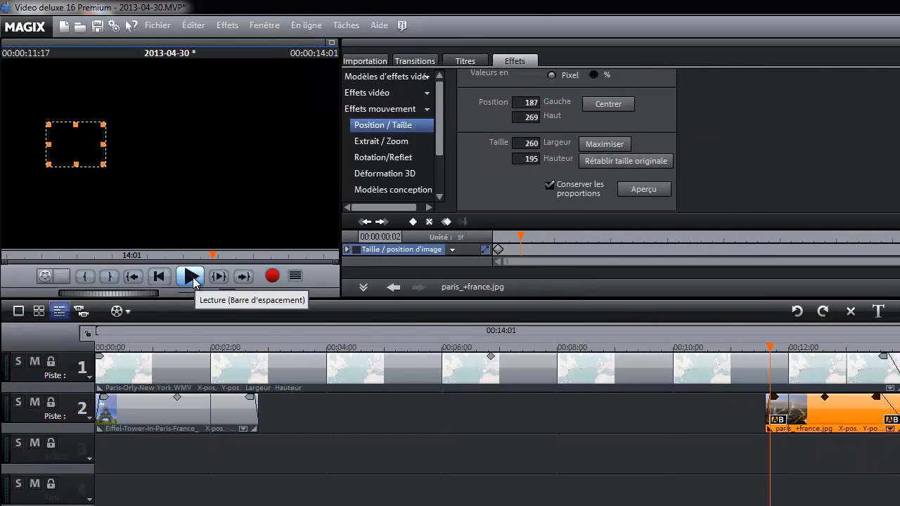
- Add the music 03 Musing Silence.OGG from the Ambient 1 folder of Musique du PhotoShow to track 5 at the film's start
left_click(158, 277)
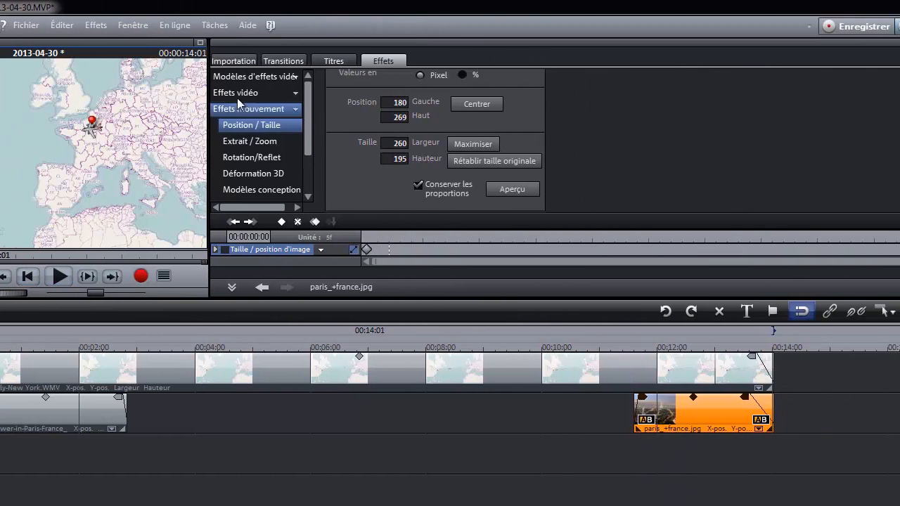
left_click(234, 60)
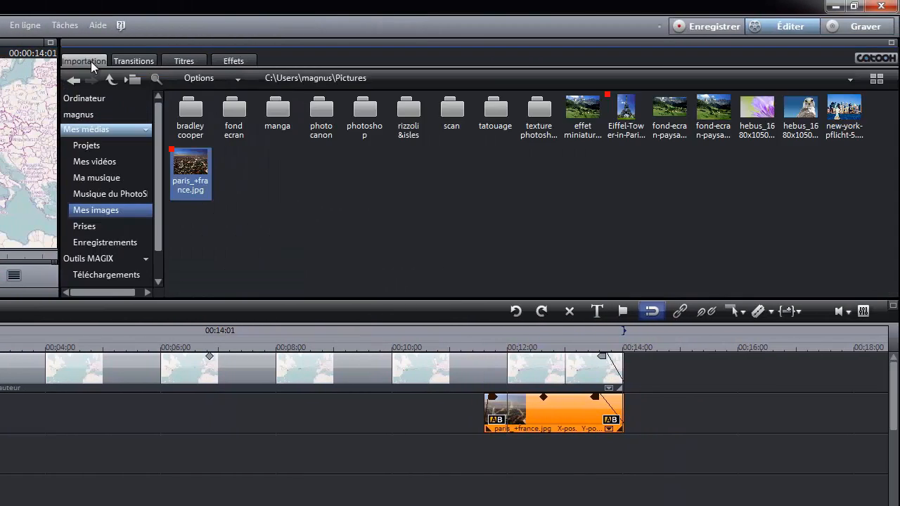
left_click(263, 183)
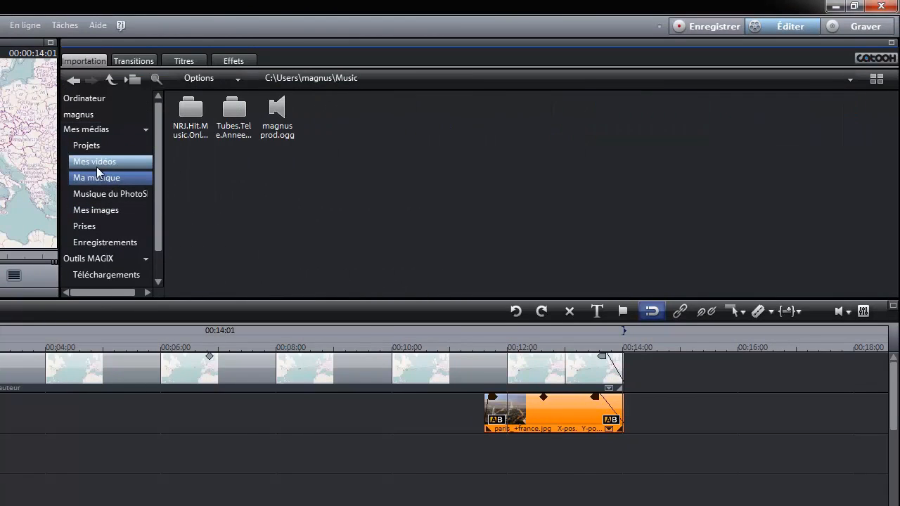
left_click(109, 194)
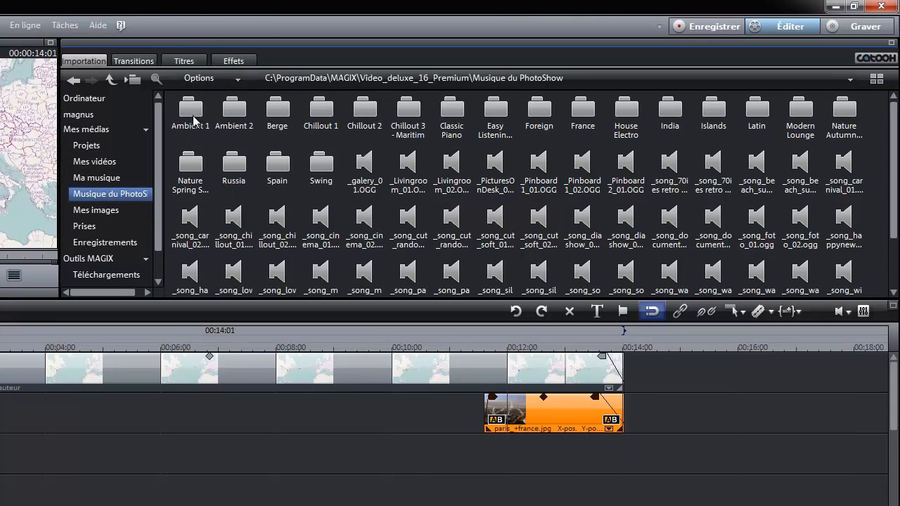
double_click(181, 111)
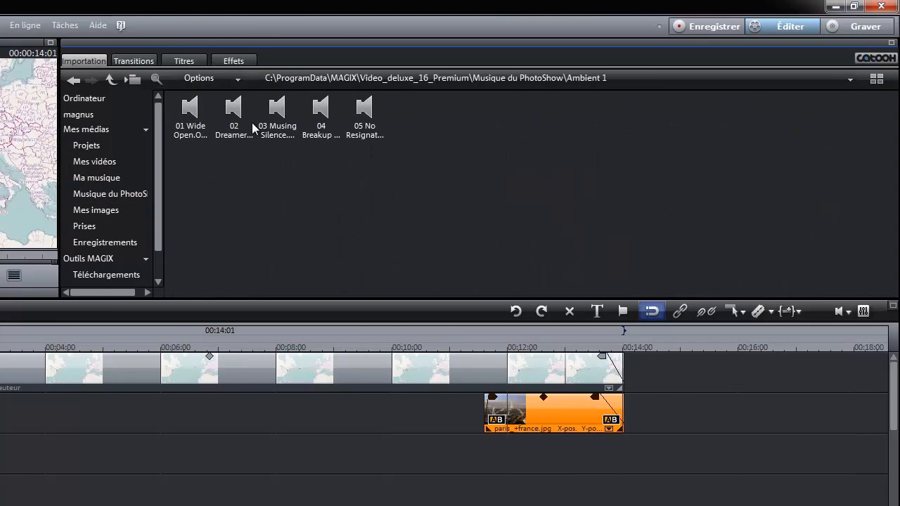
left_click(270, 118)
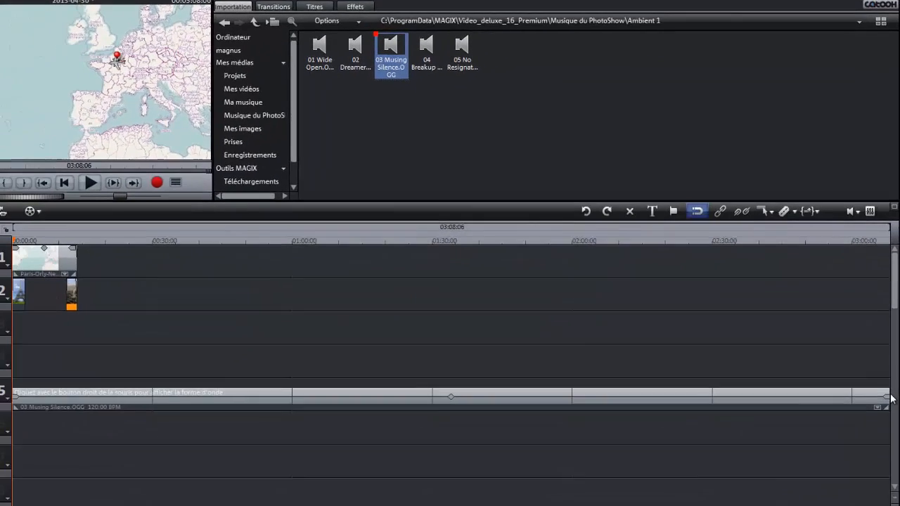
- Move the 03 Musing Silence.OGG music to track 3, trim it to the map clip's end, and play the film
left_click_drag(888, 356, 104, 324)
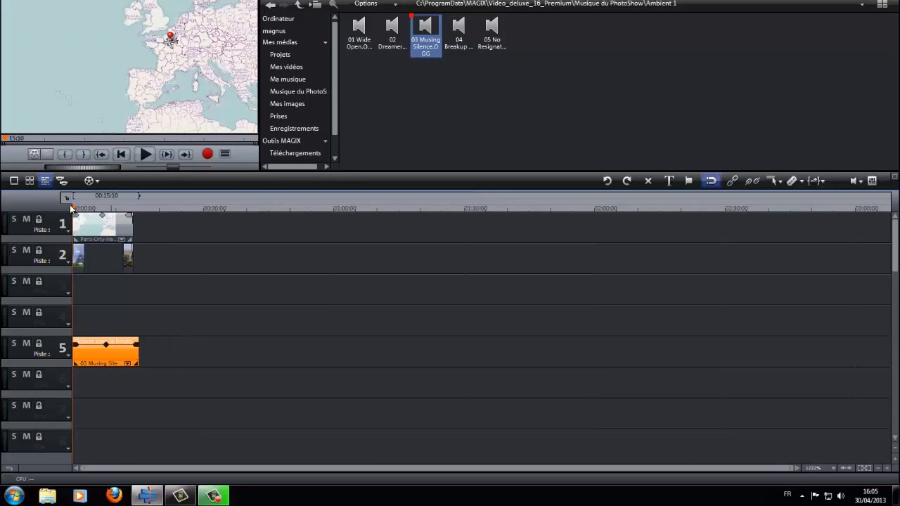
left_click(609, 180)
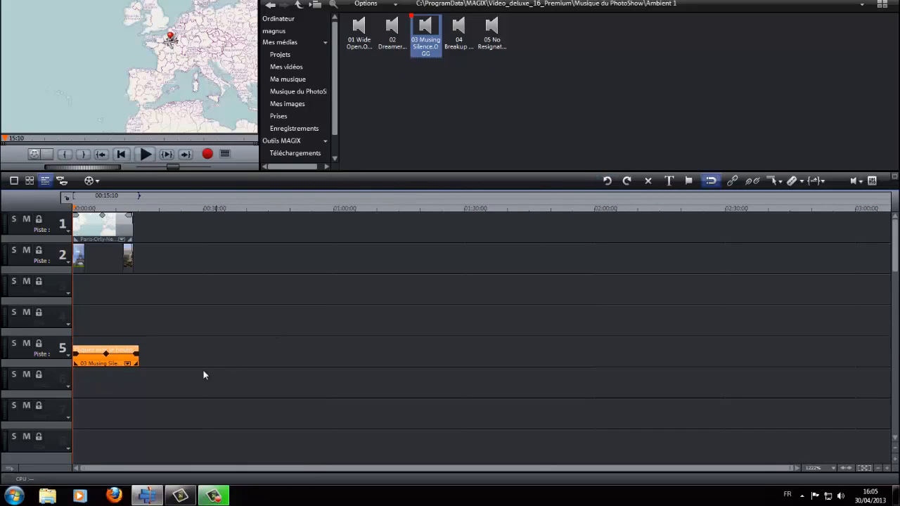
left_click_drag(127, 355, 125, 288)
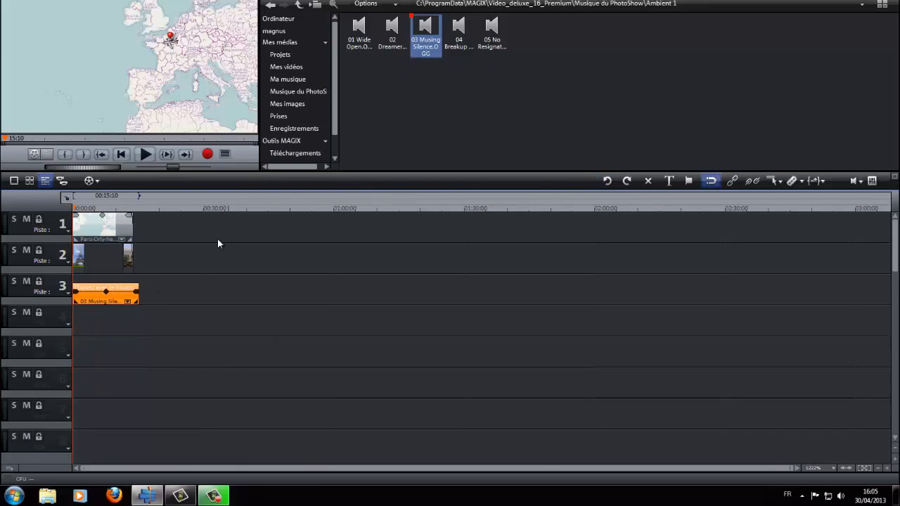
left_click_drag(137, 290, 130, 291)
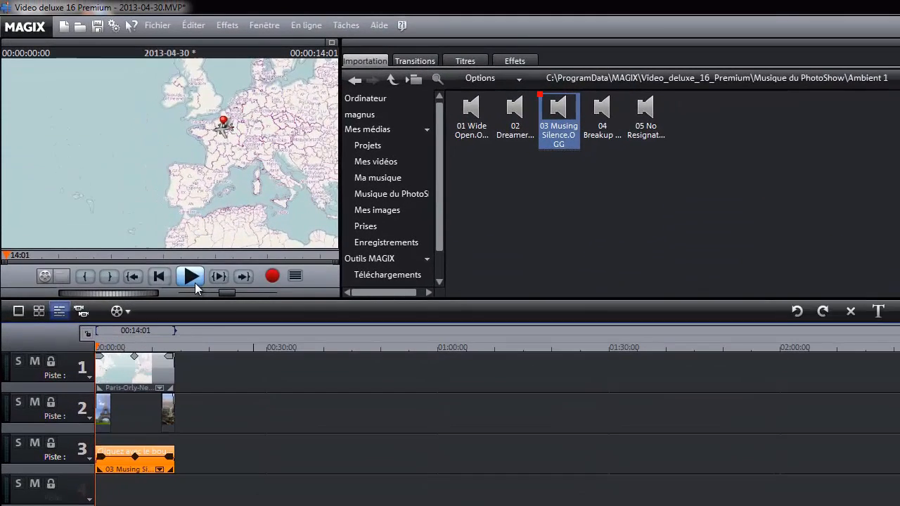
left_click(147, 156)
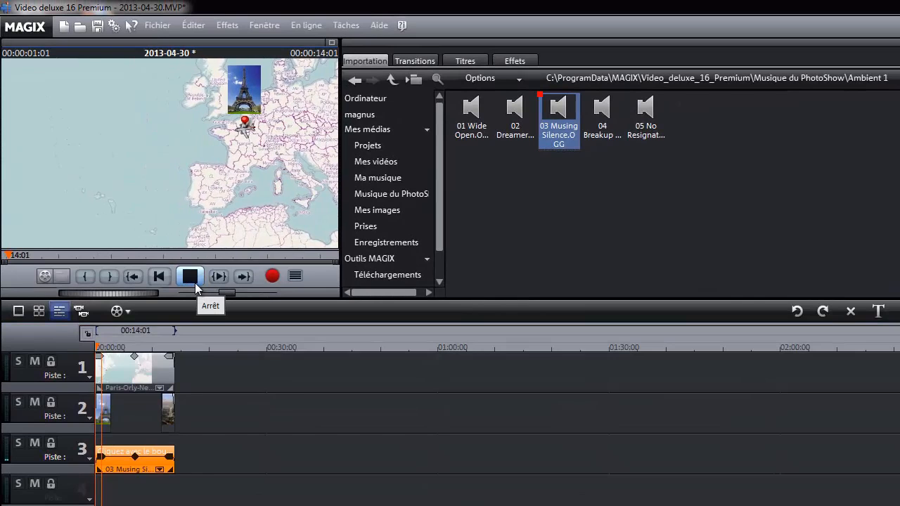